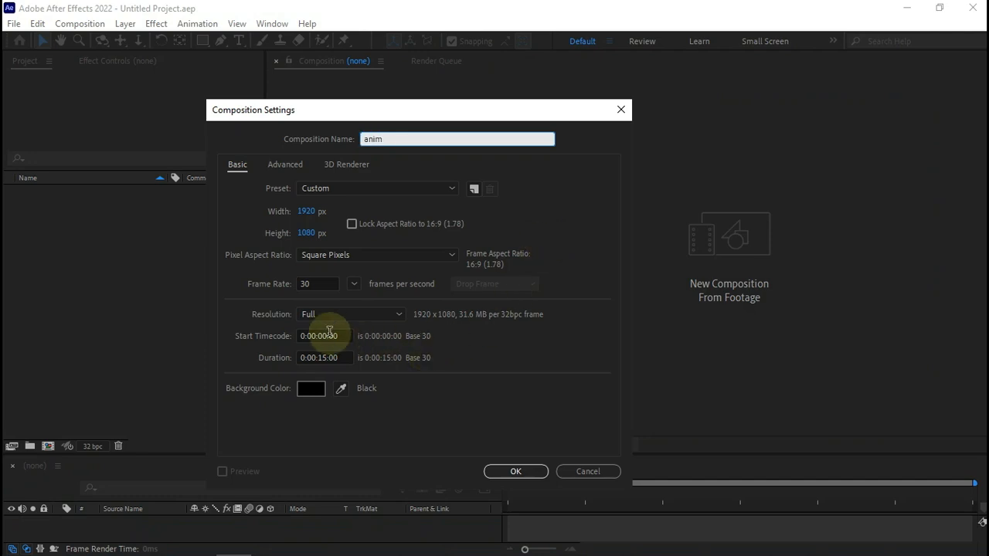
Create the 1920 x 1080, 30 fps, 15-second composition anim and add a black comp-size solid named for.
{"action": "left_click", "coordinate": [502, 473]}
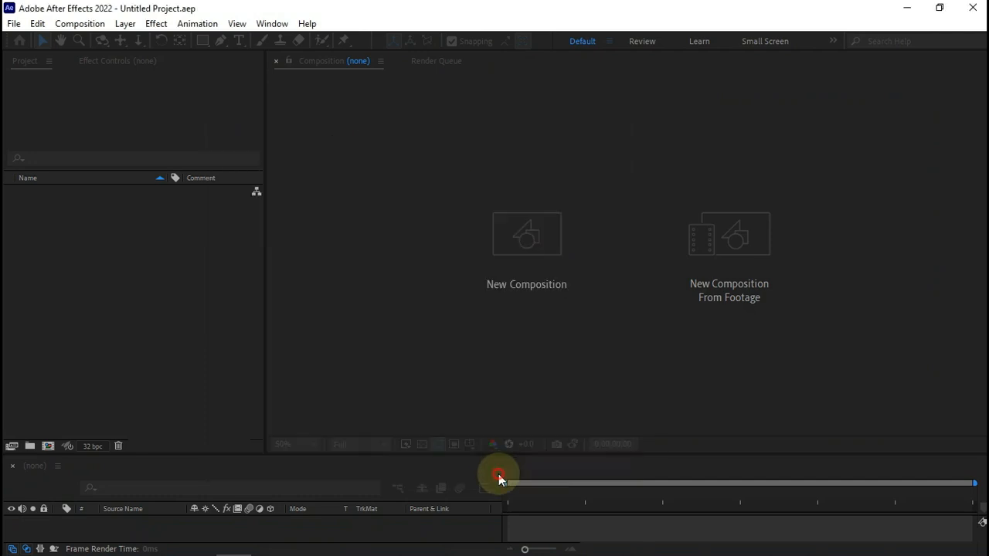
{"action": "right_click", "coordinate": [189, 533]}
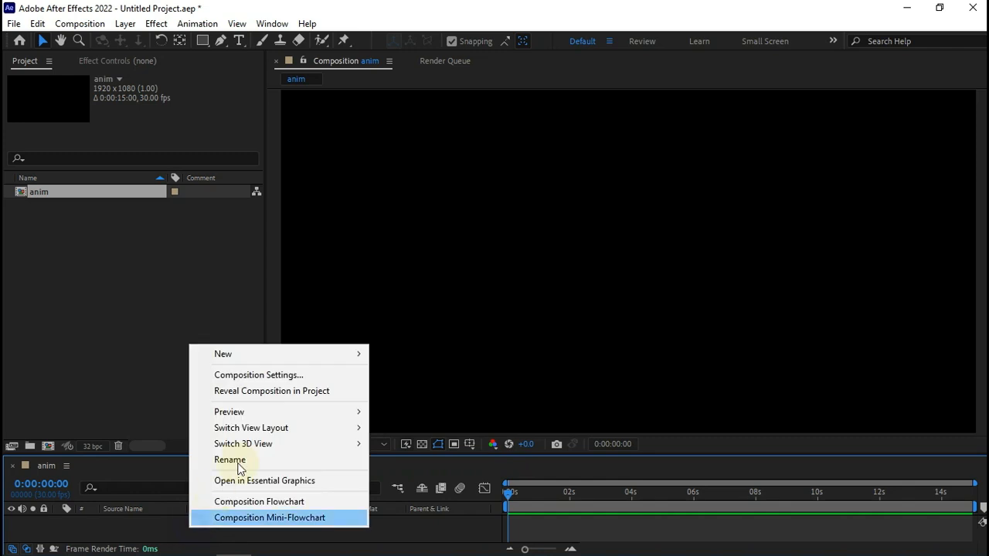
{"action": "mouse_move", "coordinate": [351, 354]}
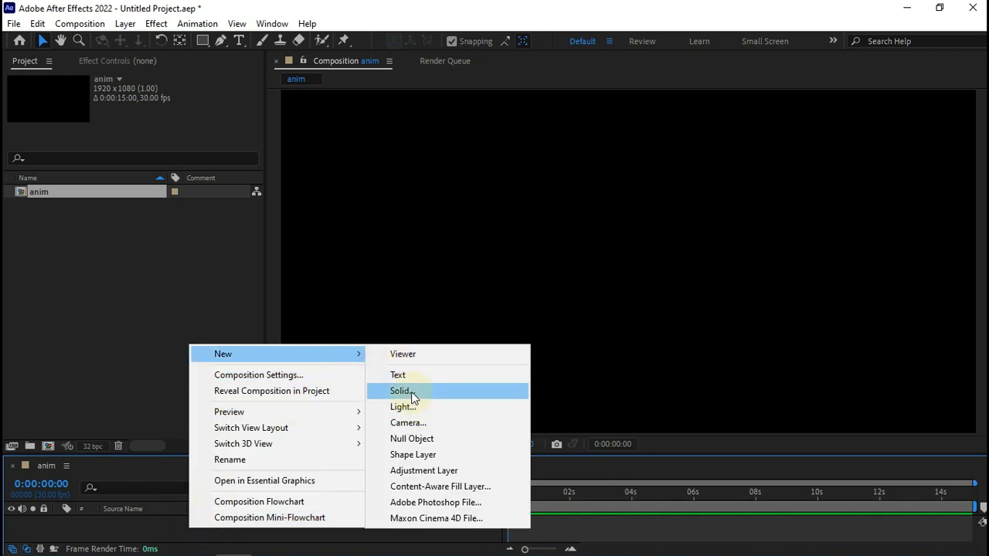
{"action": "left_click", "coordinate": [411, 392]}
{"action": "type", "text": "fo"}
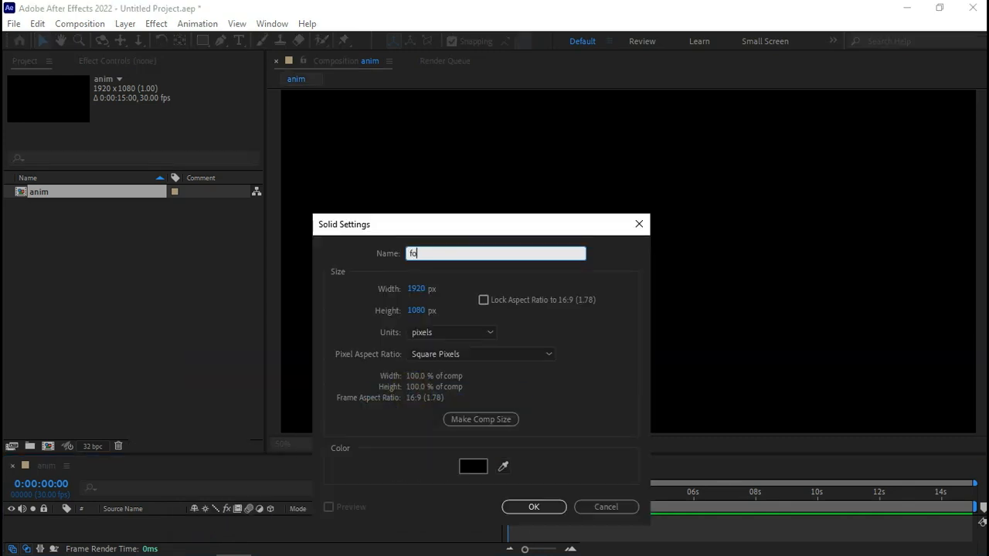
{"action": "type", "text": "r"}
{"action": "key", "text": "Return"}
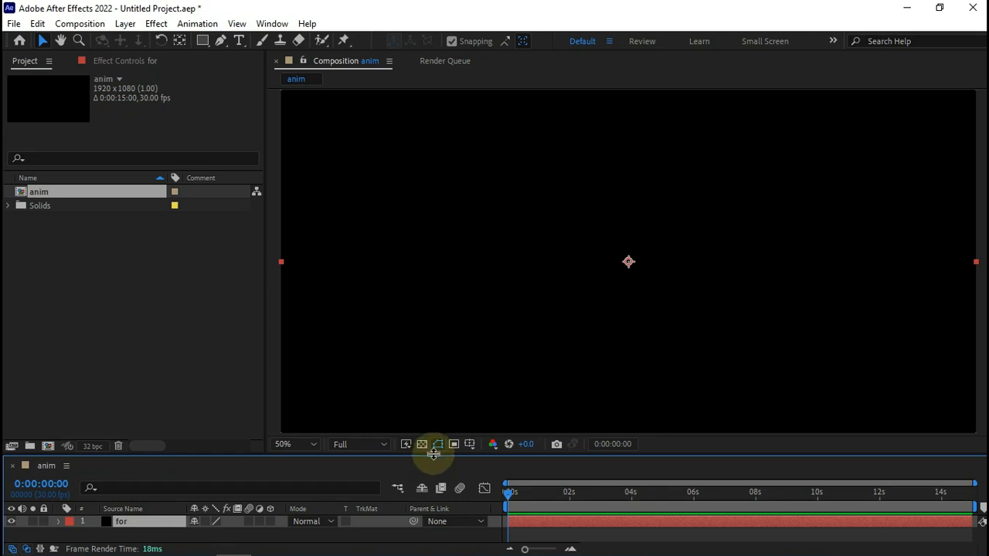
Enlarge the timeline area, apply the RG Trapcode Form effect to the for solid, and set the preview resolution to Half.
{"action": "left_click_drag", "start_coordinate": [433, 454], "coordinate": [431, 408]}
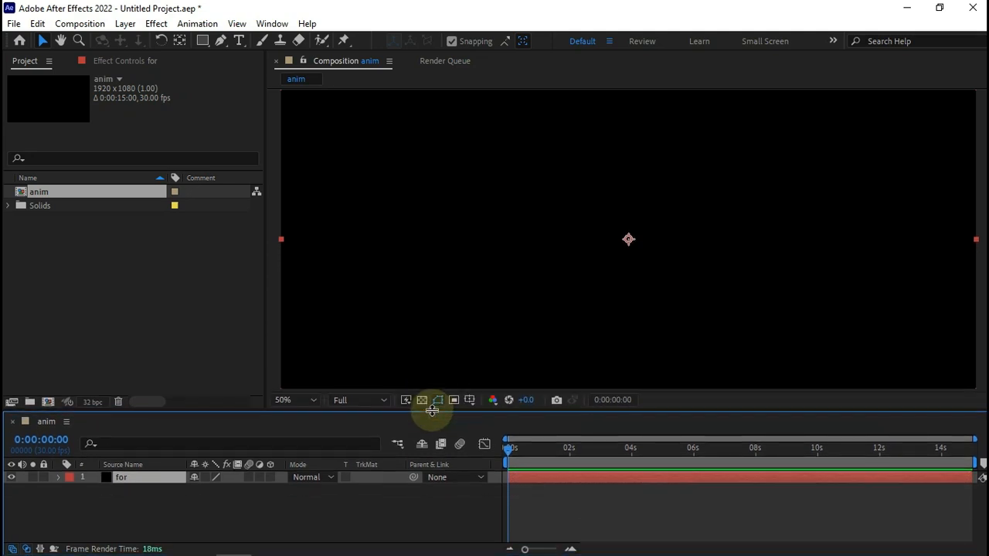
{"action": "left_click", "coordinate": [156, 24]}
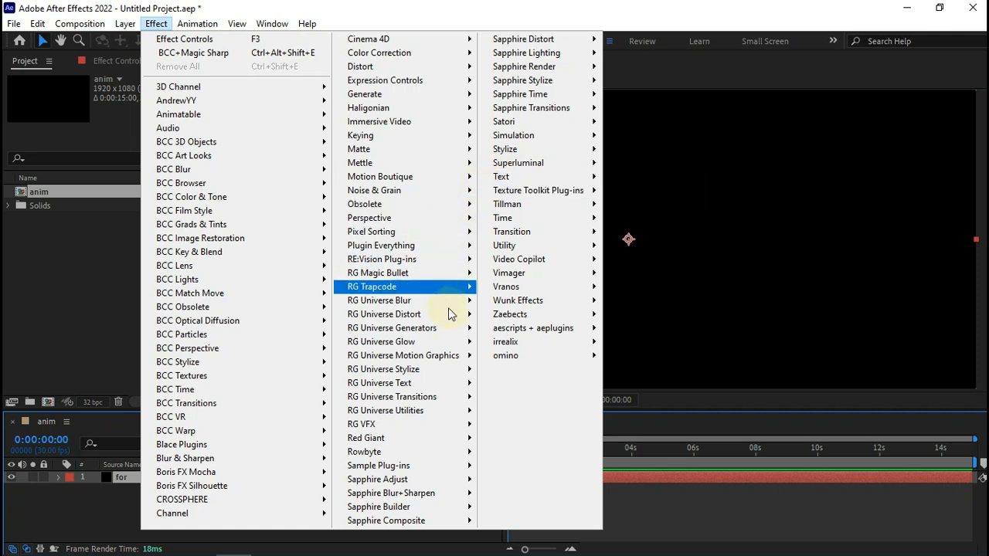
{"action": "mouse_move", "coordinate": [454, 286]}
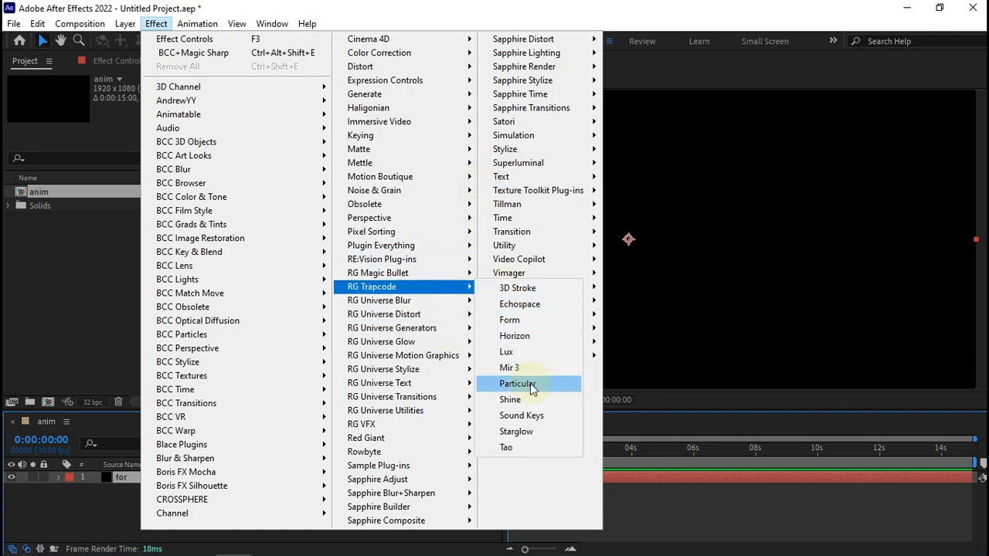
{"action": "left_click", "coordinate": [522, 335]}
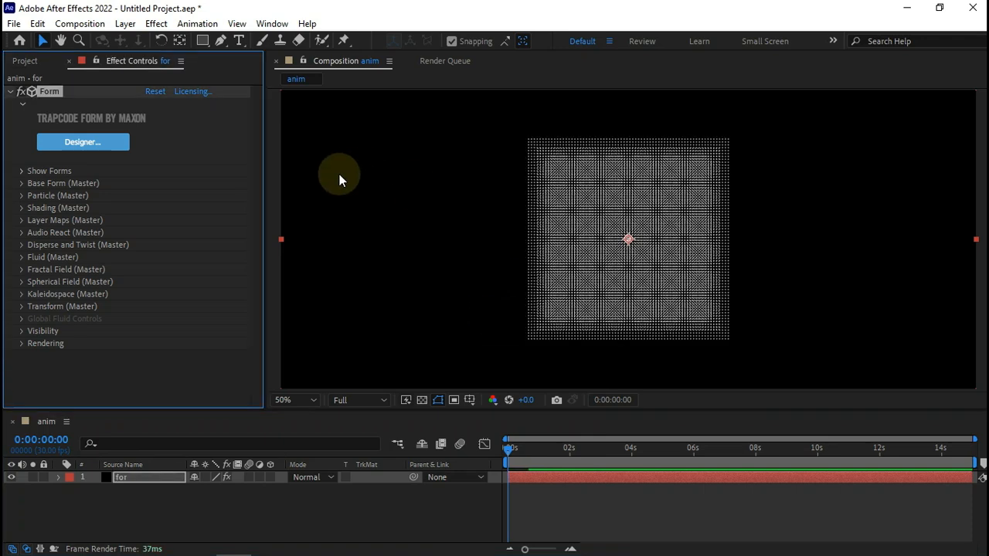
{"action": "left_click", "coordinate": [344, 400]}
{"action": "left_click", "coordinate": [355, 453]}
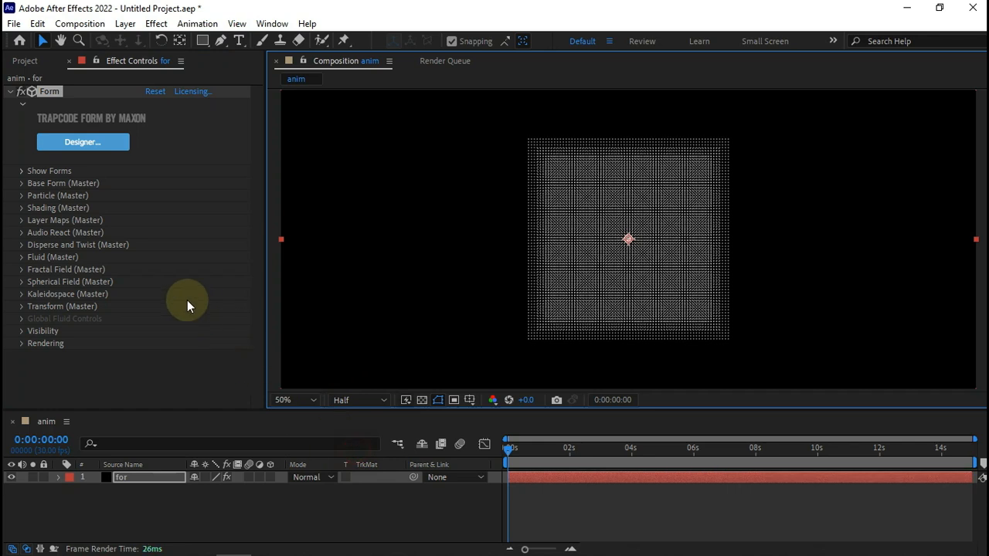
Switch the Base Form size to XYZ Individual with Size X 5500, Size Y 2400 and Size Z 500.
{"action": "left_click", "coordinate": [22, 184]}
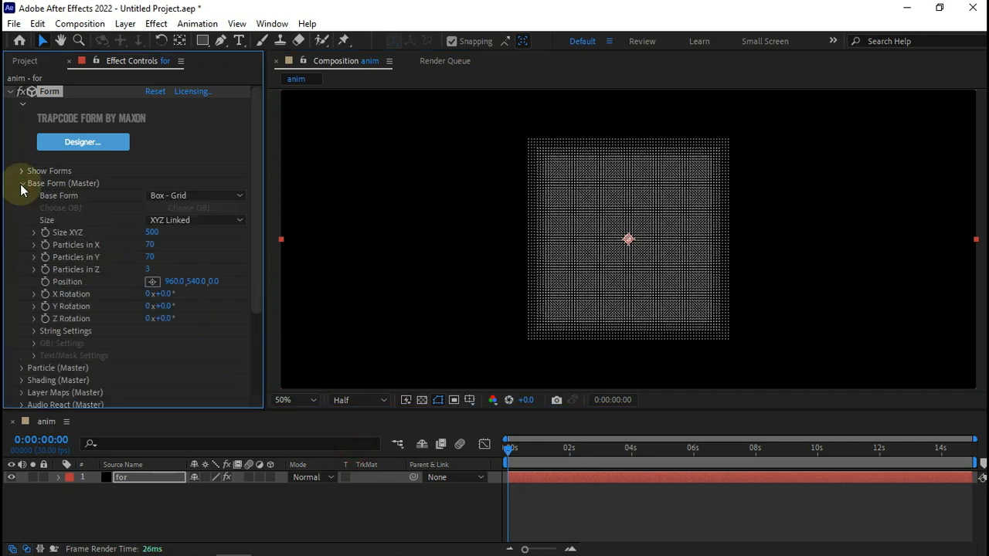
{"action": "left_click", "coordinate": [166, 221]}
{"action": "left_click", "coordinate": [185, 248]}
{"action": "left_click", "coordinate": [155, 232]}
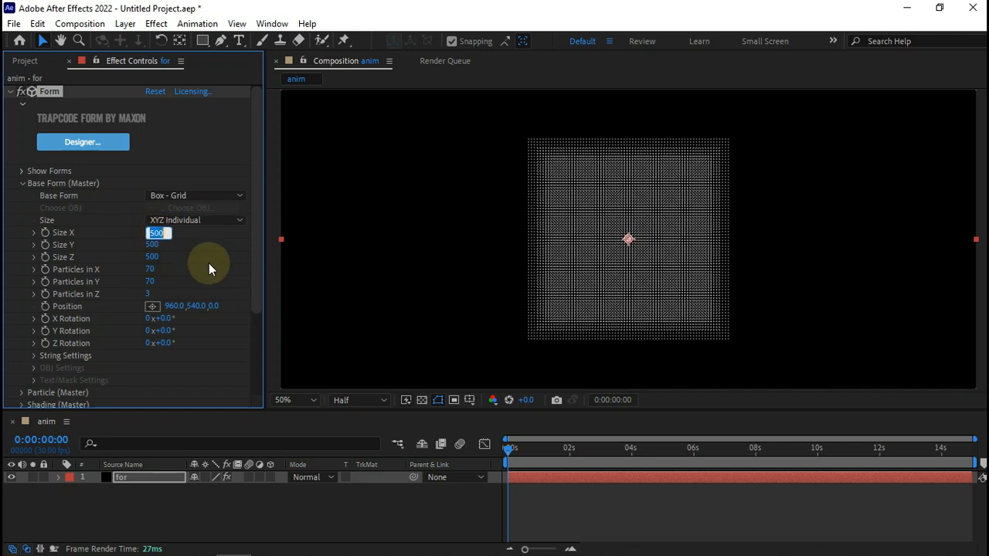
{"action": "type", "text": "5500"}
{"action": "key", "text": "Tab"}
{"action": "type", "text": "2400"}
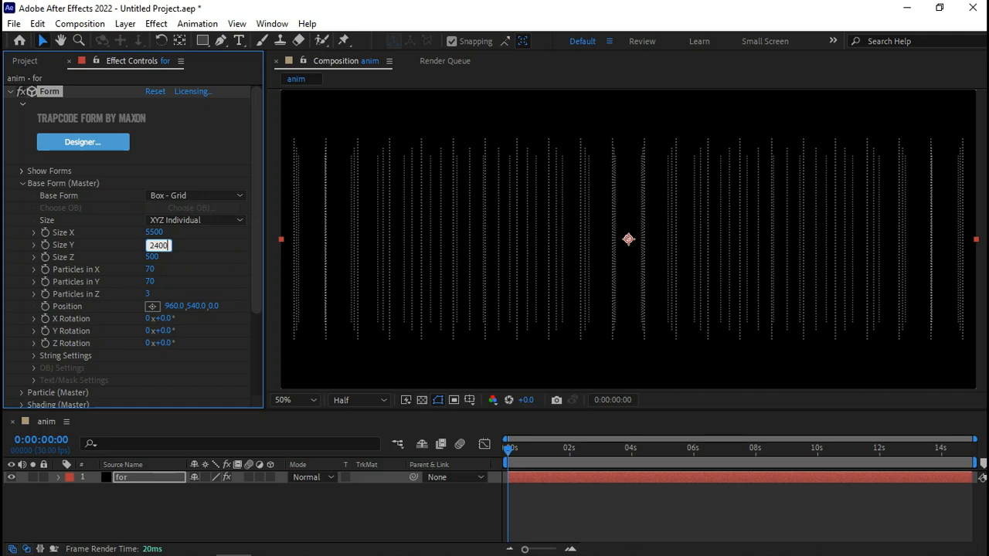
{"action": "key", "text": "Tab"}
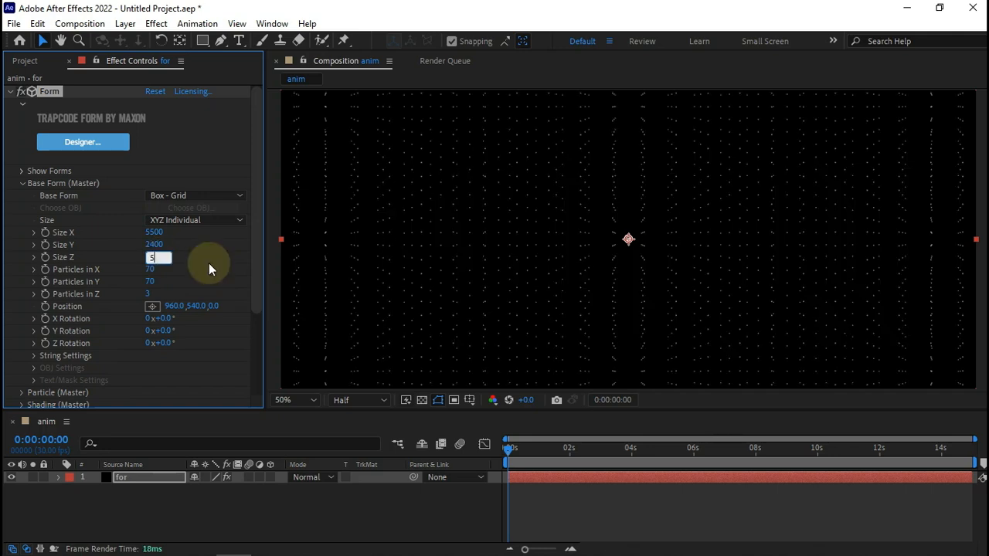
{"action": "key", "text": "Tab"}
Set the Base Form particle counts to 801 in X, 15 in Y and 3 in Z.
{"action": "type", "text": "801"}
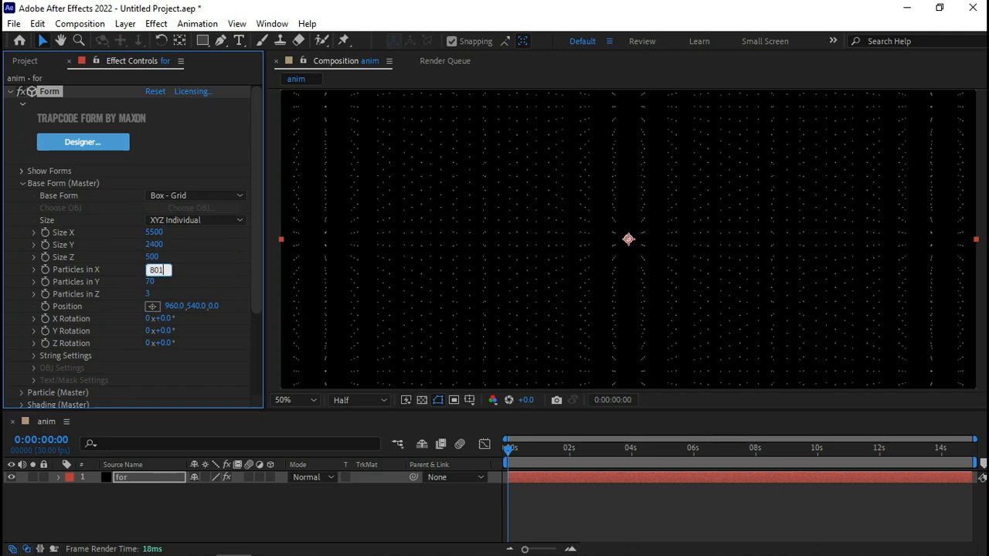
{"action": "key", "text": "Tab"}
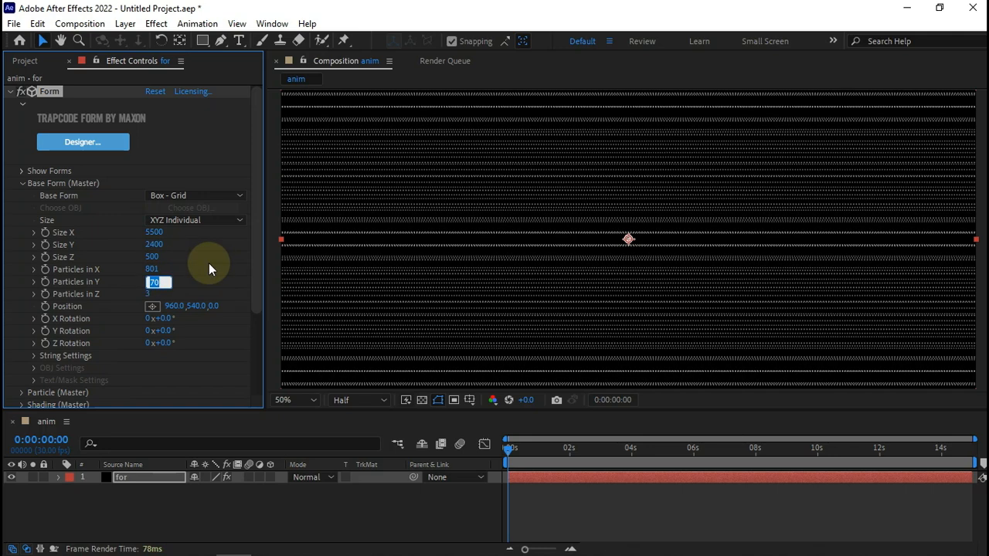
{"action": "type", "text": "15"}
{"action": "key", "text": "Tab"}
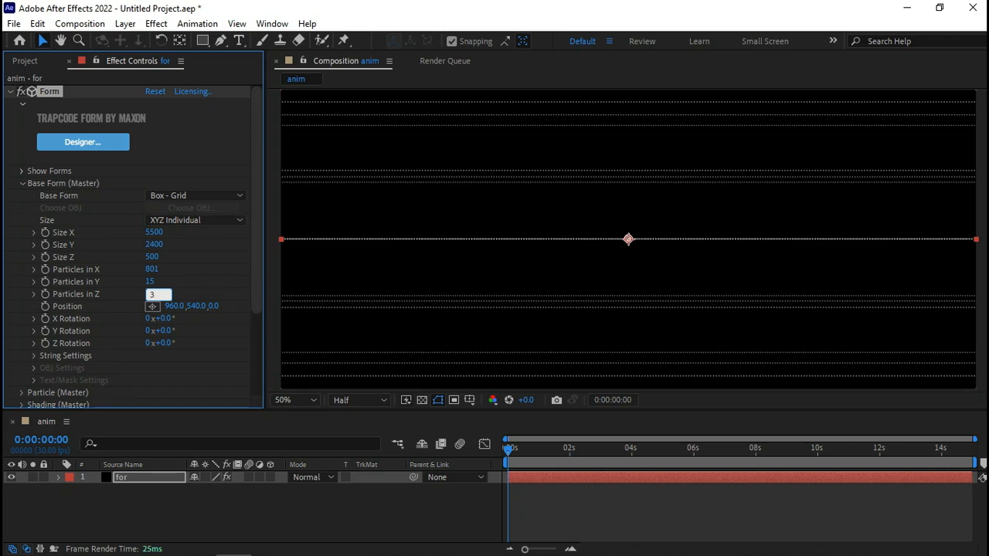
{"action": "key", "text": "Return"}
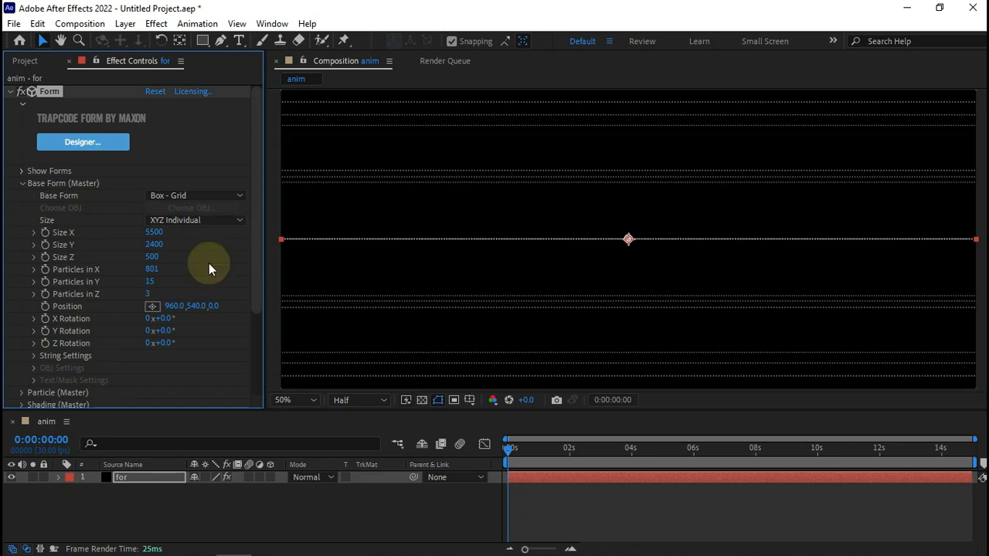
Set the particle size to 1 in Form's Particle (Master) settings.
{"action": "scroll", "coordinate": [112, 307], "scroll_direction": "down", "scroll_amount": 3}
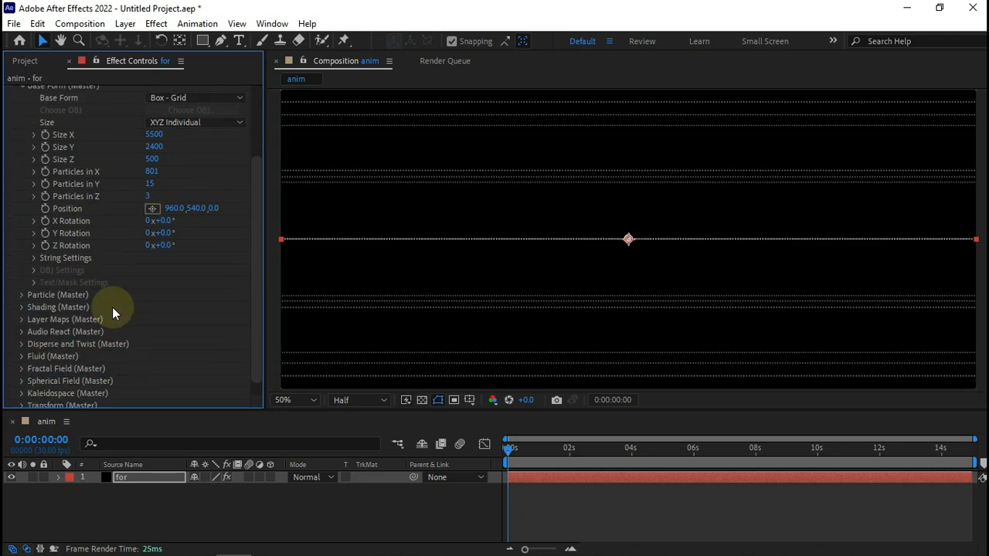
{"action": "scroll", "coordinate": [112, 307], "scroll_direction": "down", "scroll_amount": 1}
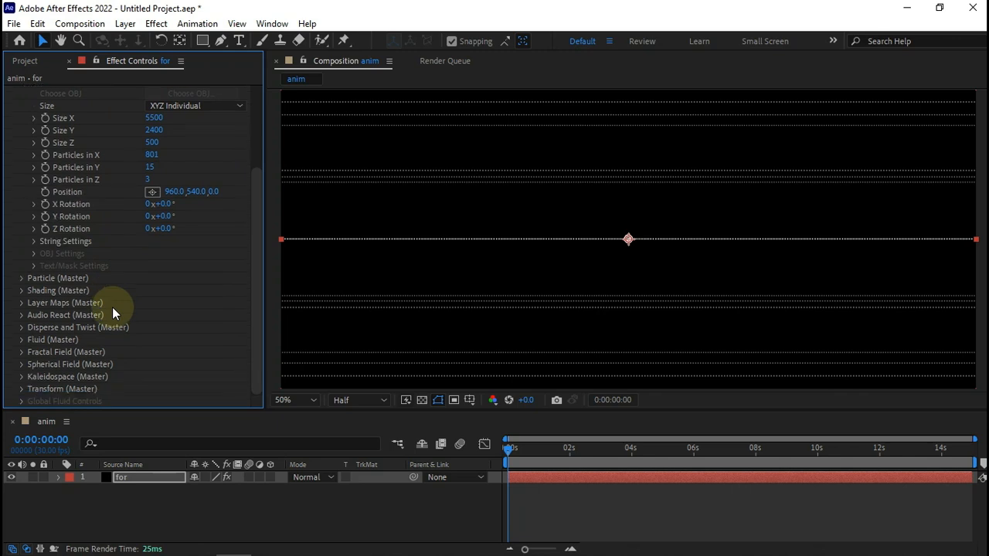
{"action": "left_click", "coordinate": [22, 278]}
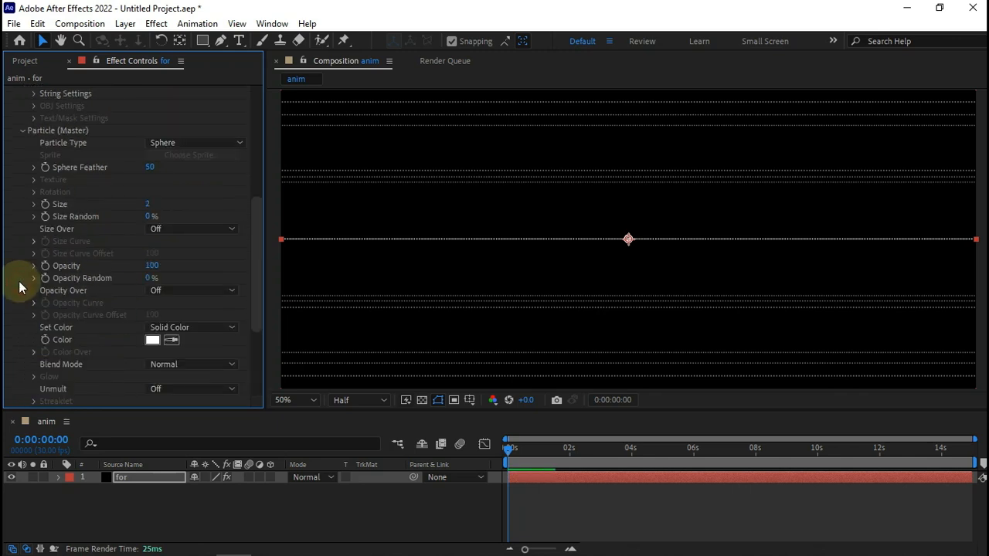
{"action": "left_click", "coordinate": [148, 205]}
{"action": "type", "text": "1"}
{"action": "key", "text": "Return"}
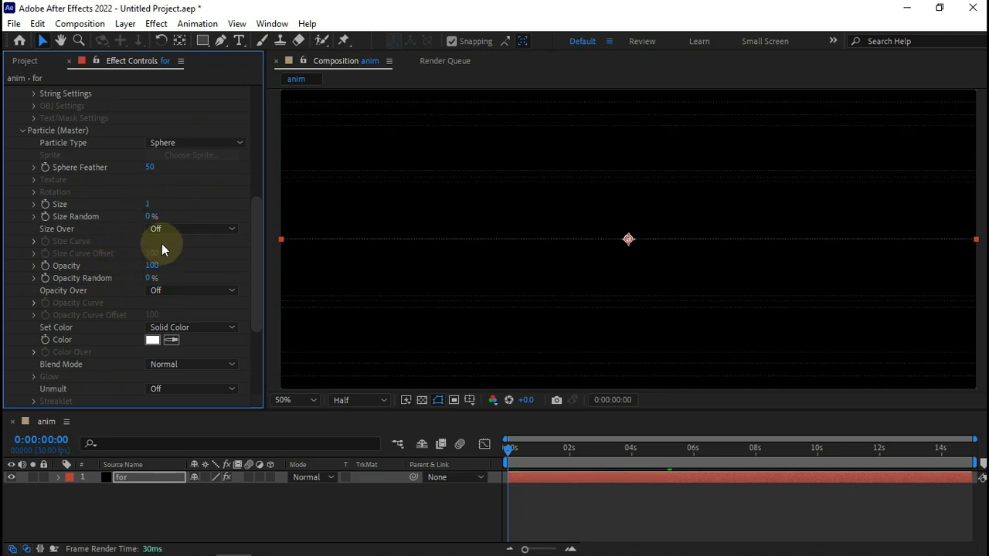
Set the particles' Size Over to X and apply the linear descending preset to the size curve.
{"action": "left_click", "coordinate": [164, 230]}
{"action": "left_click", "coordinate": [174, 259]}
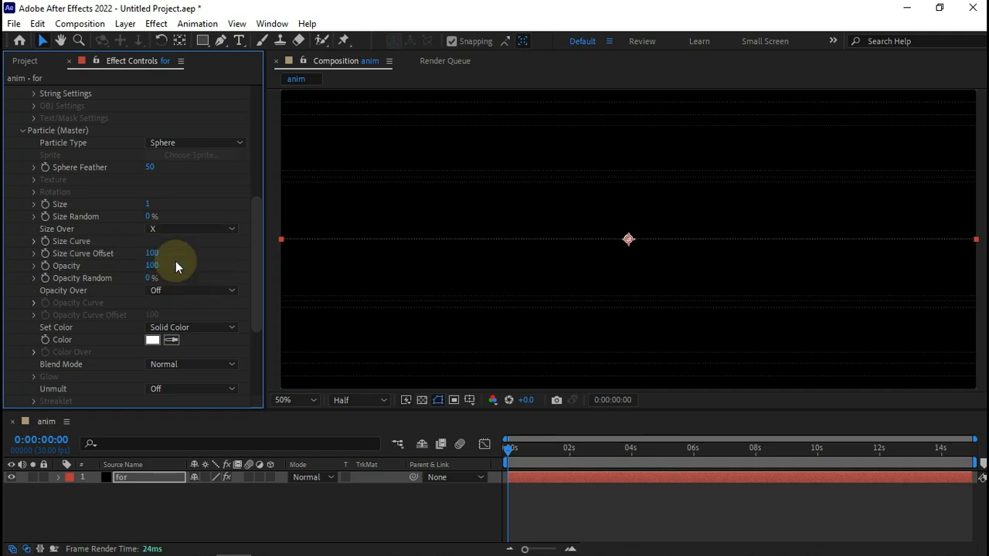
{"action": "left_click", "coordinate": [33, 242]}
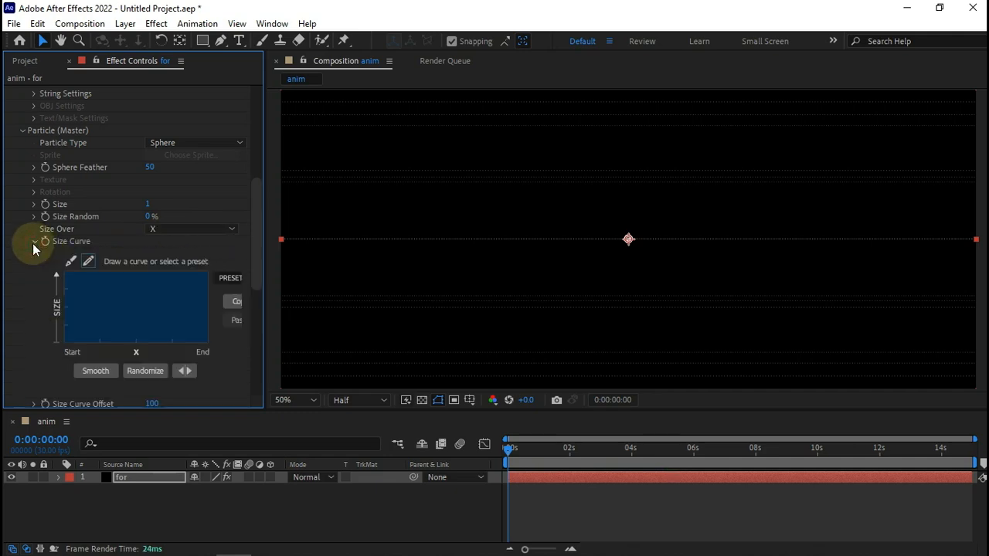
{"action": "left_click", "coordinate": [229, 277]}
{"action": "left_click", "coordinate": [214, 311]}
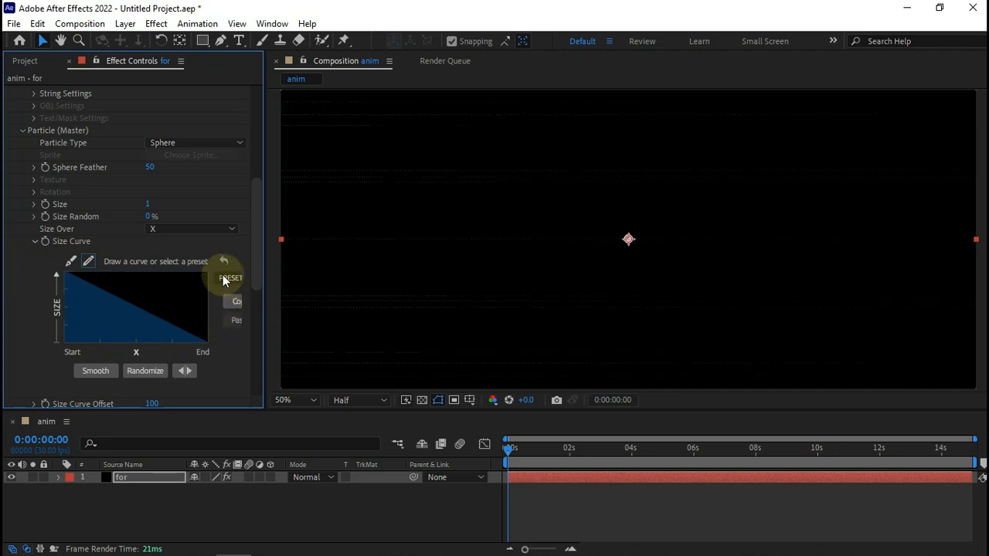
{"action": "left_click", "coordinate": [30, 244]}
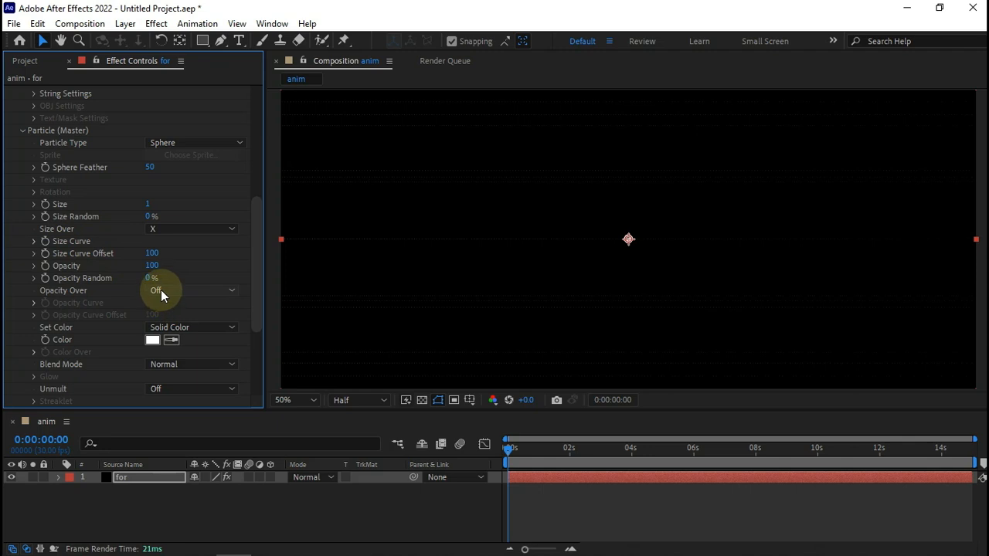
Keep Set Color on Solid Color and change the particle color to orange FF8A00.
{"action": "left_click", "coordinate": [164, 328]}
{"action": "left_click", "coordinate": [150, 339]}
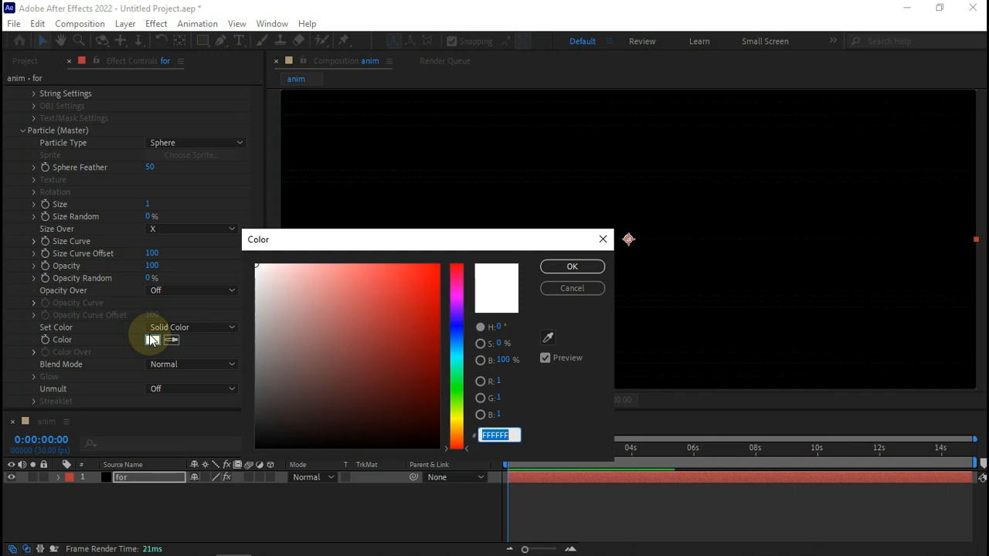
{"action": "type", "text": "FF"}
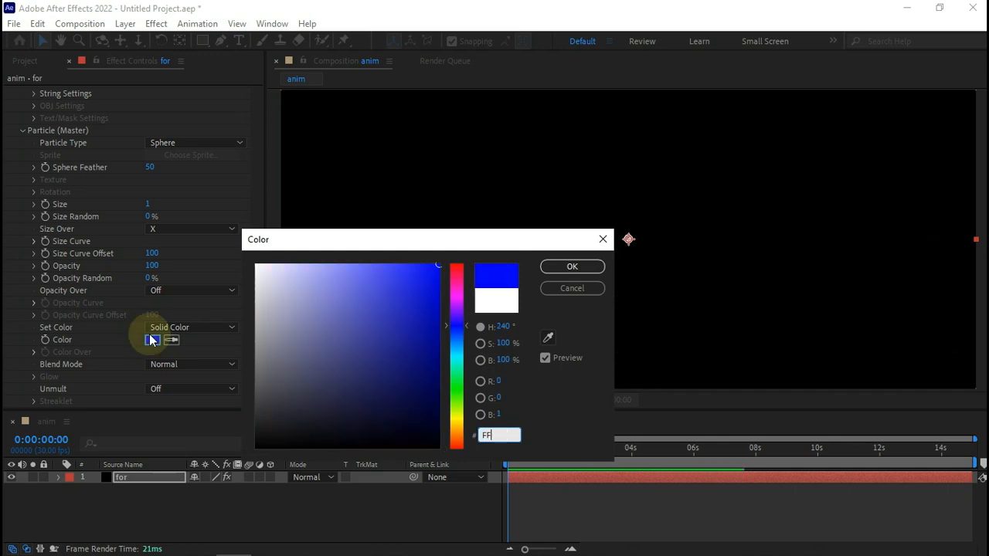
{"action": "type", "text": "8A"}
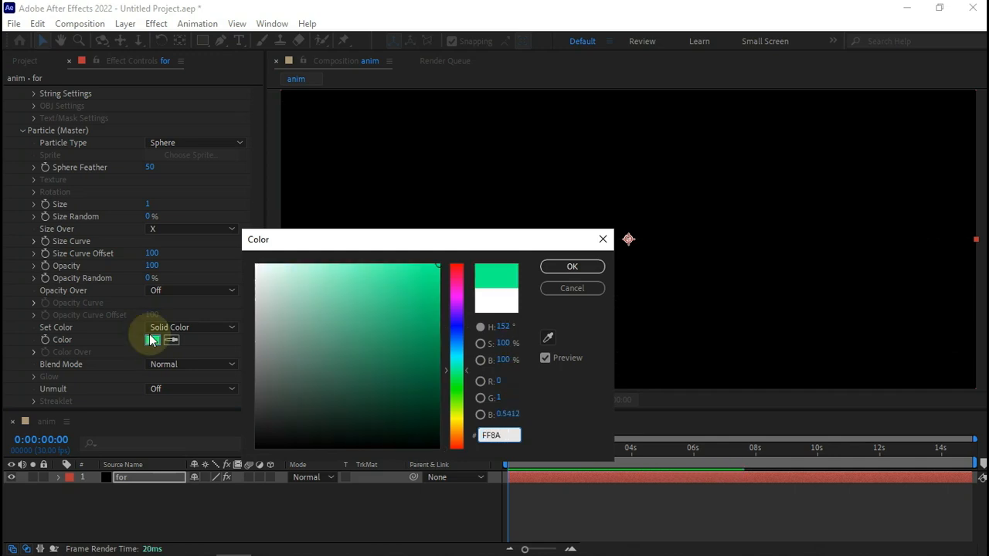
{"action": "type", "text": "00"}
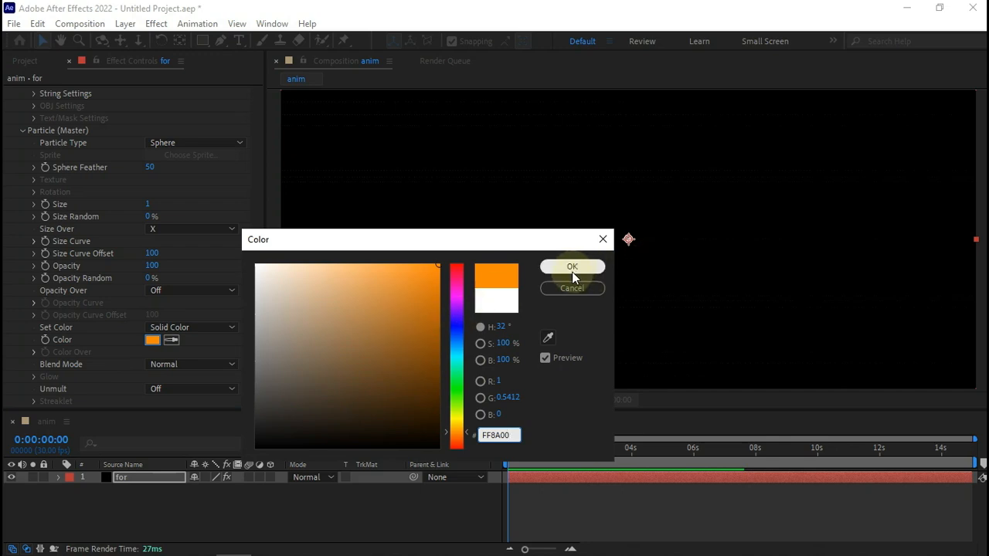
{"action": "left_click", "coordinate": [572, 268]}
{"action": "left_click", "coordinate": [77, 348]}
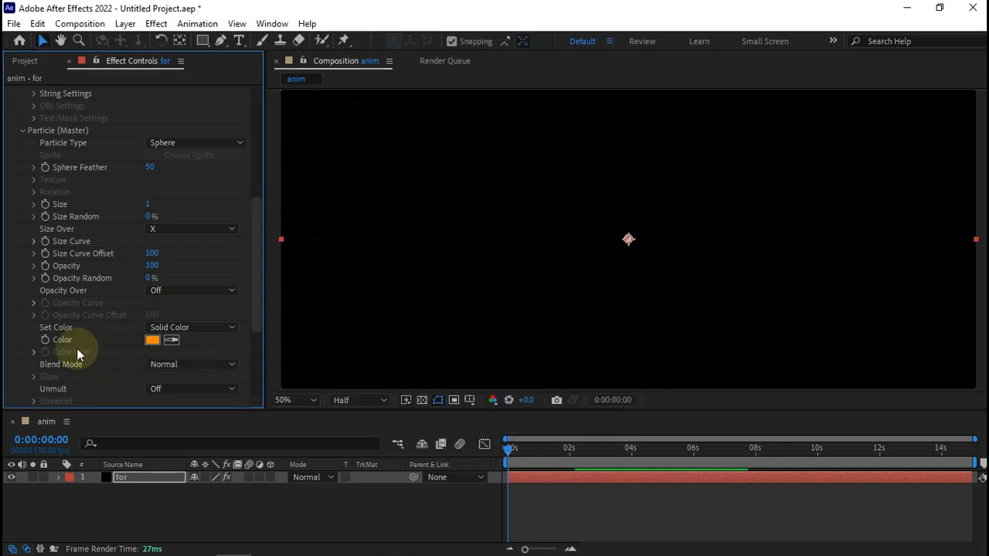
Set the particles' Blend Mode to Add.
{"action": "scroll", "coordinate": [77, 351], "scroll_direction": "down", "scroll_amount": 1}
{"action": "left_click", "coordinate": [164, 332]}
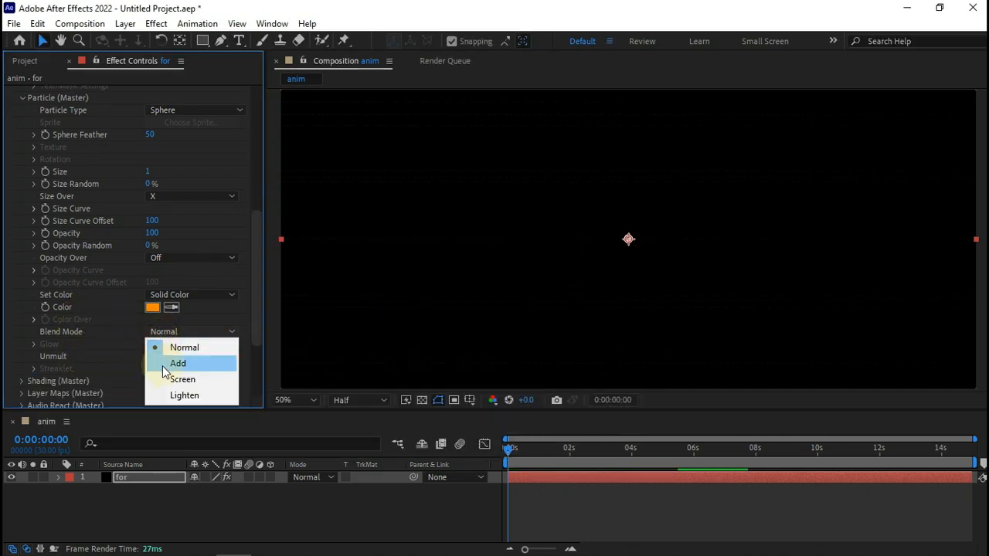
{"action": "left_click", "coordinate": [175, 363]}
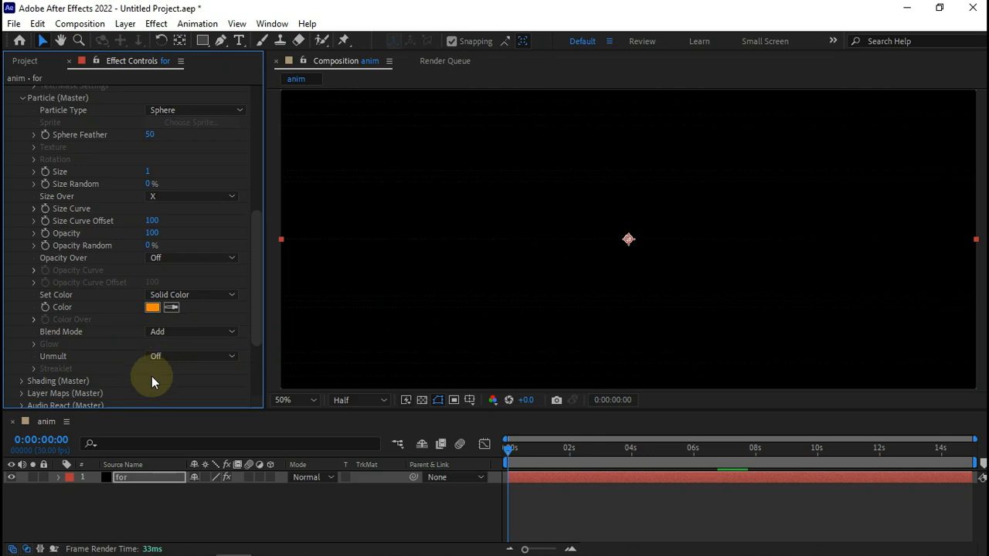
Set Disperse Strength Over to X in Form's Disperse and Twist (Master) settings.
{"action": "scroll", "coordinate": [146, 378], "scroll_direction": "down", "scroll_amount": 4}
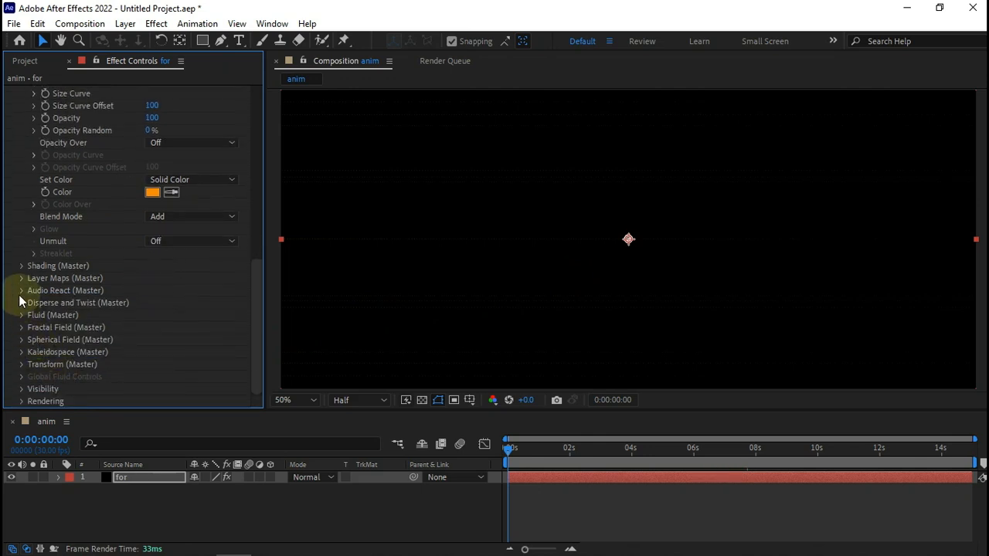
{"action": "left_click", "coordinate": [21, 304]}
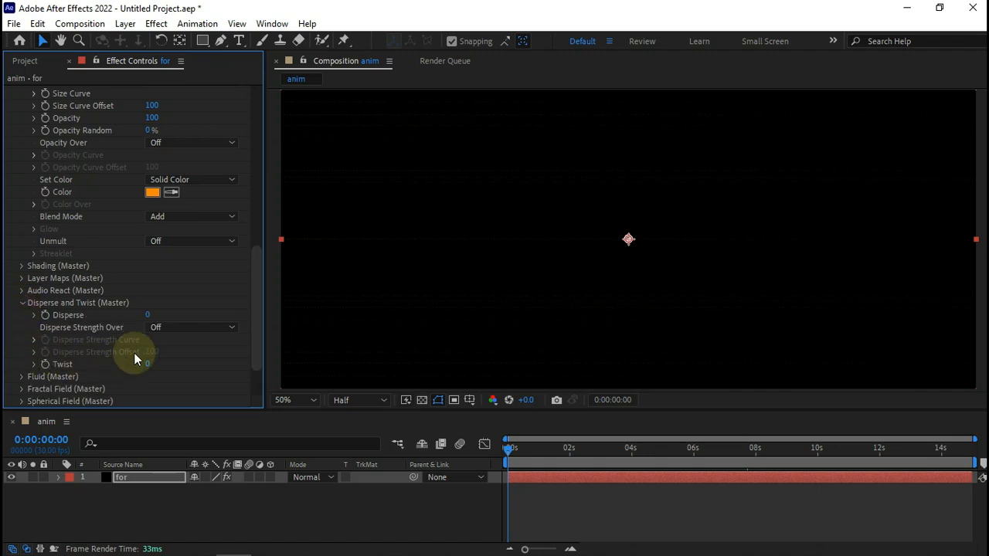
{"action": "left_click", "coordinate": [155, 327]}
{"action": "left_click", "coordinate": [154, 354]}
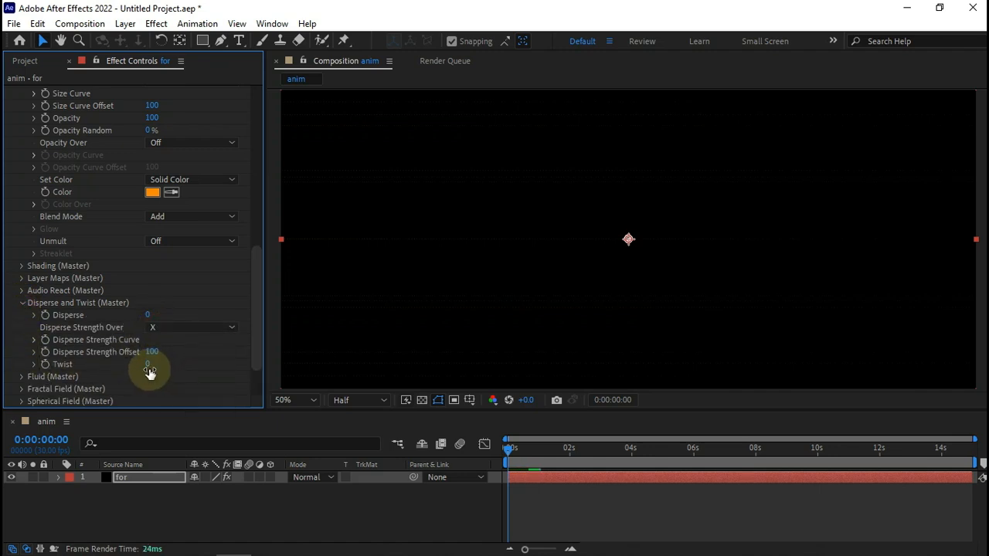
Try a Twist value of 1.31 in the Disperse and Twist (Master) settings.
{"action": "left_click", "coordinate": [148, 365]}
{"action": "type", "text": "1.31"}
{"action": "key", "text": "Return"}
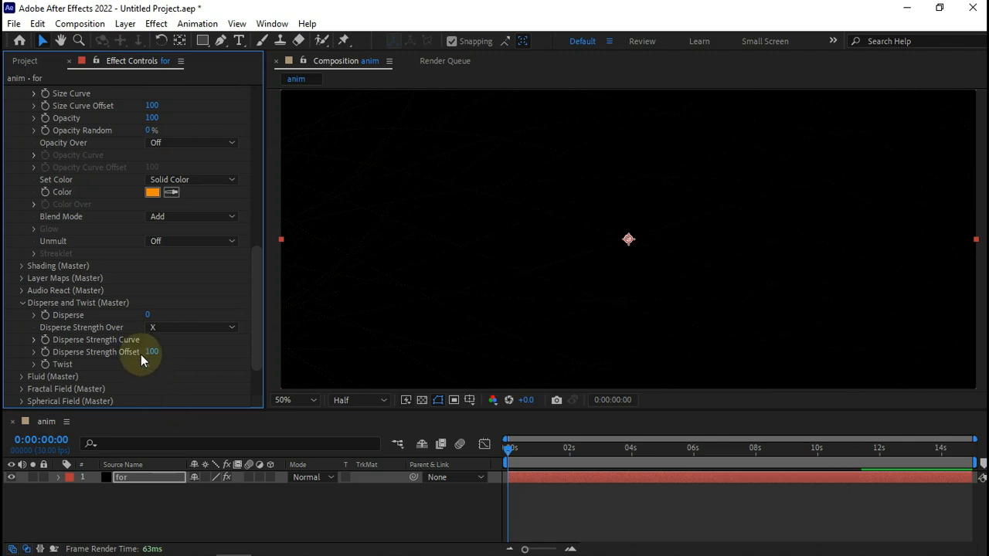
Set Twist to 1 and Disperse to 87 in the Disperse and Twist (Master) settings.
{"action": "left_click", "coordinate": [147, 364]}
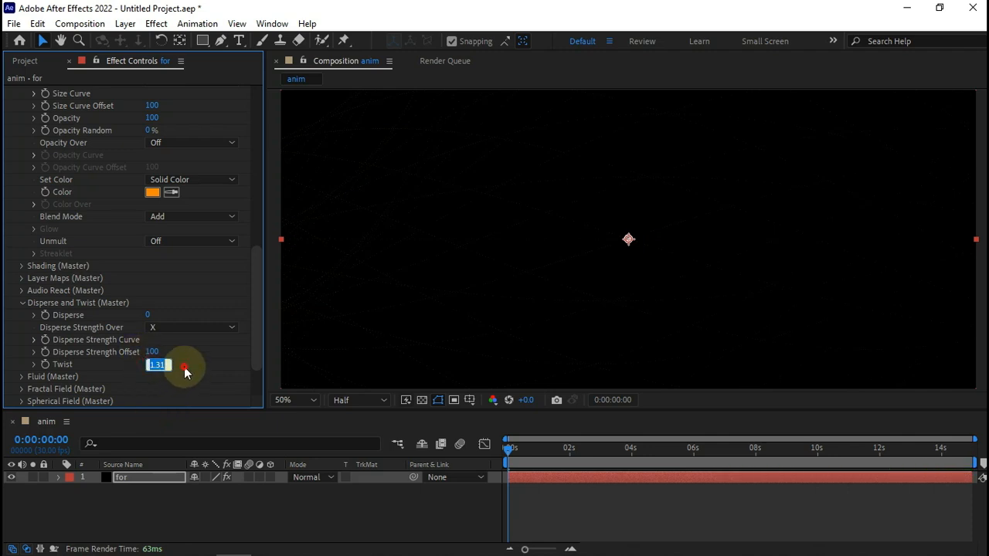
{"action": "type", "text": "1"}
{"action": "key", "text": "Return"}
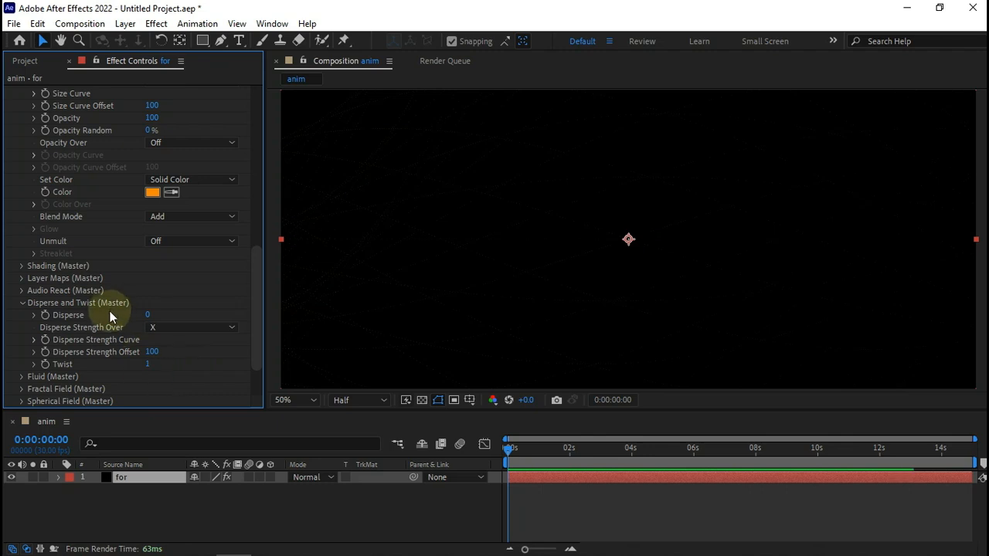
{"action": "left_click", "coordinate": [146, 315]}
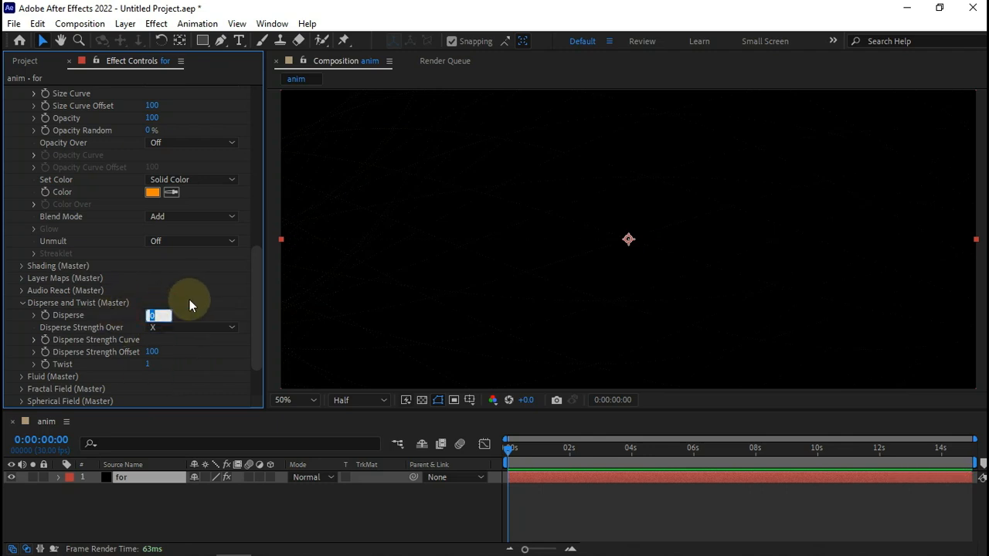
{"action": "type", "text": "87"}
{"action": "left_click", "coordinate": [189, 299]}
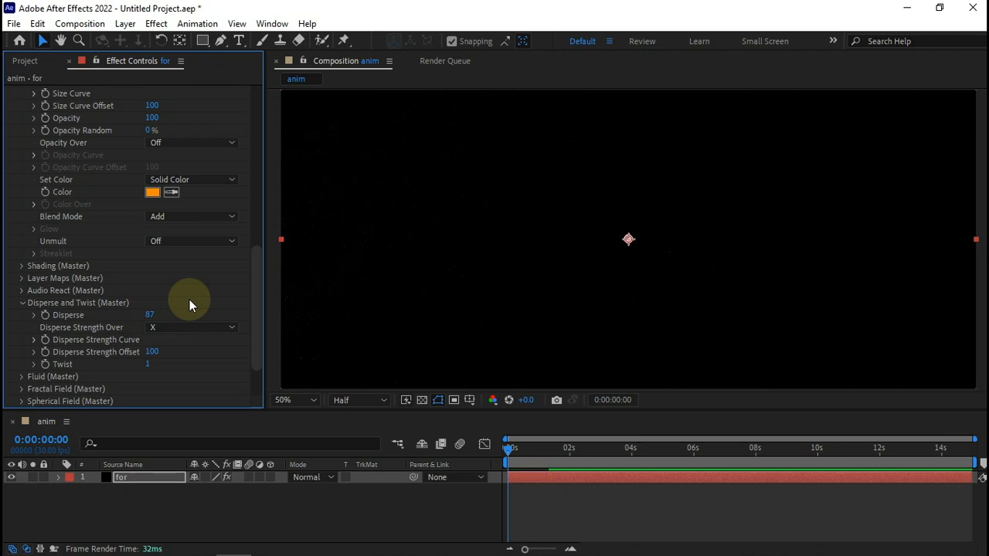
Set Affect Size to 9 in Form's Fractal Field (Master) settings.
{"action": "scroll", "coordinate": [172, 314], "scroll_direction": "down", "scroll_amount": 3}
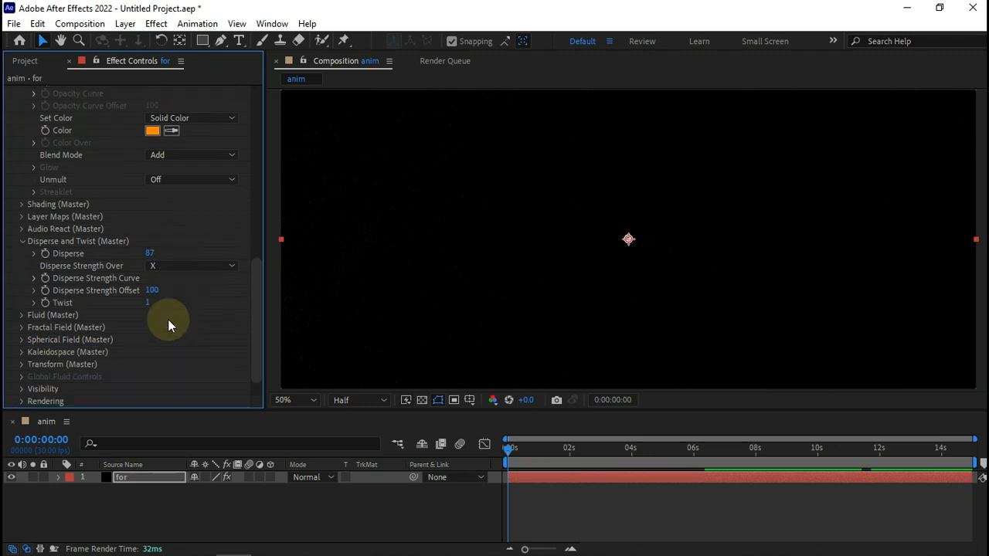
{"action": "left_click", "coordinate": [22, 327]}
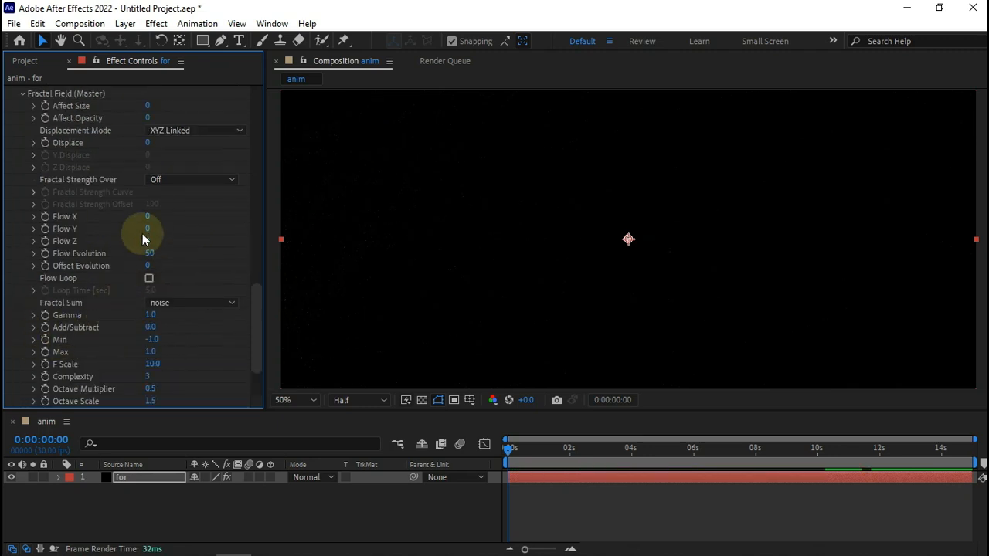
{"action": "left_click", "coordinate": [148, 106]}
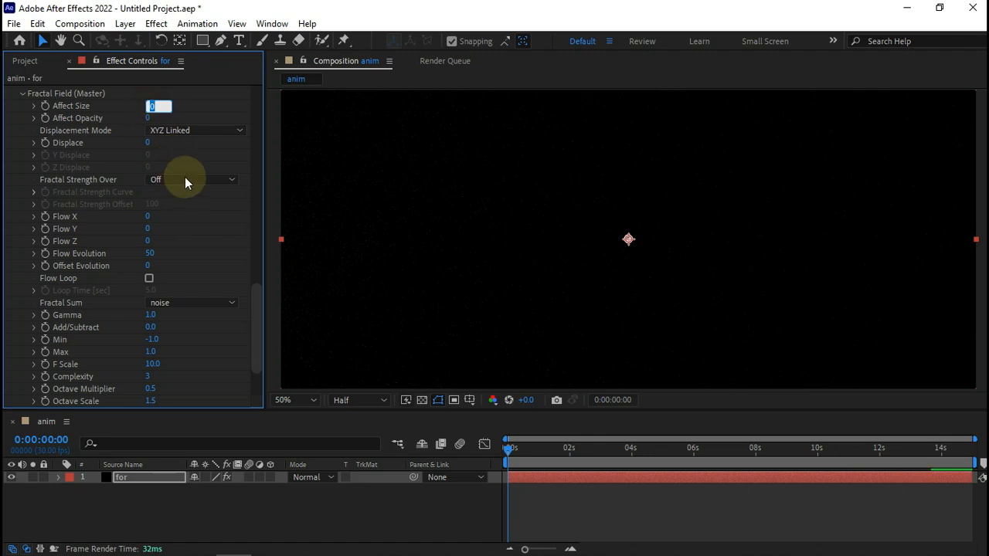
{"action": "type", "text": "9"}
{"action": "key", "text": "Tab"}
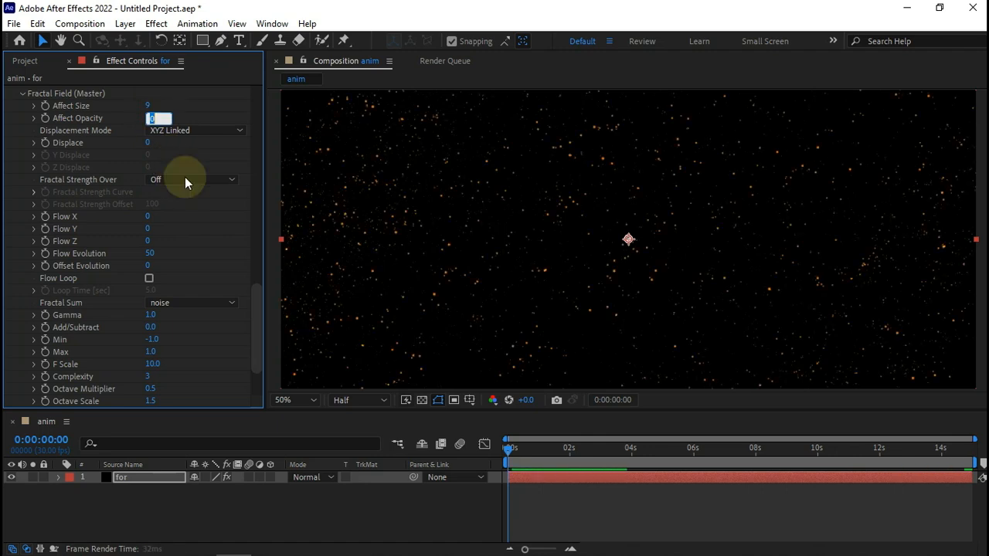
{"action": "left_click", "coordinate": [184, 177]}
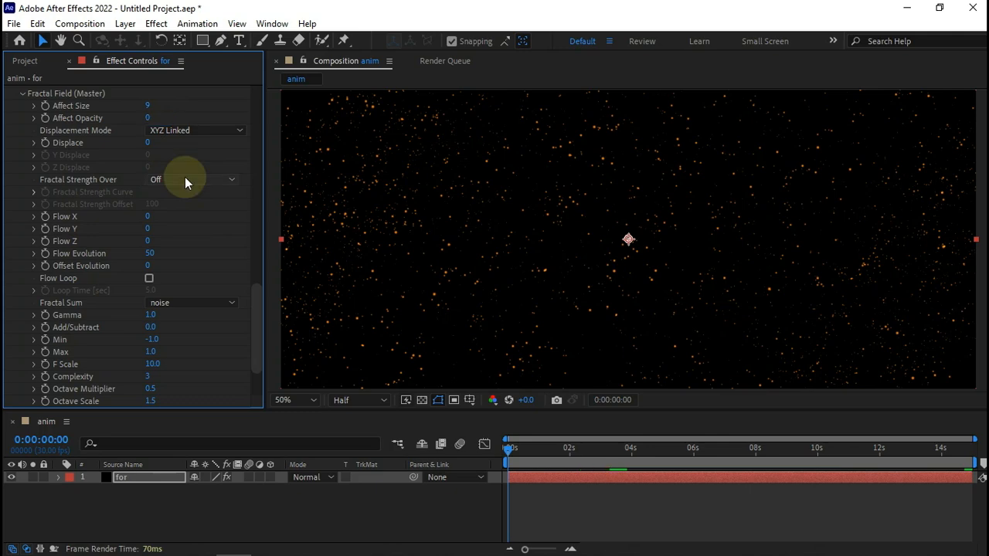
Add a new two-node camera with the 15mm preset to the anim composition.
{"action": "right_click", "coordinate": [172, 520]}
{"action": "mouse_move", "coordinate": [346, 340]}
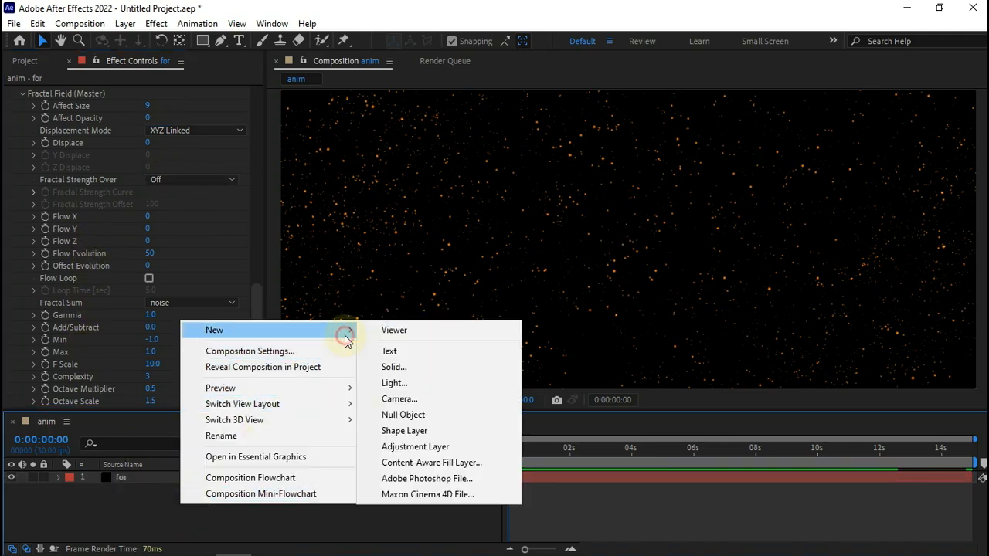
{"action": "left_click", "coordinate": [417, 399]}
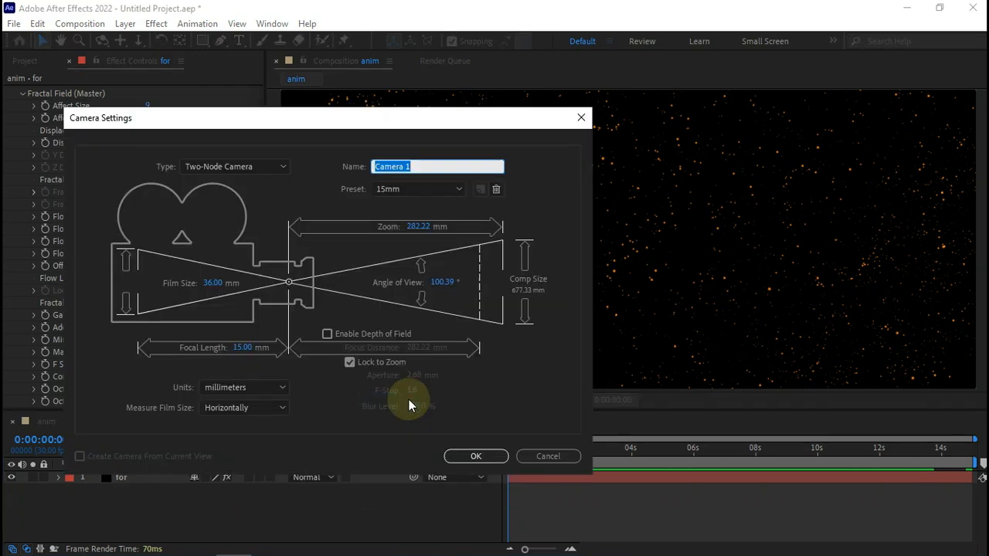
{"action": "left_click", "coordinate": [483, 457]}
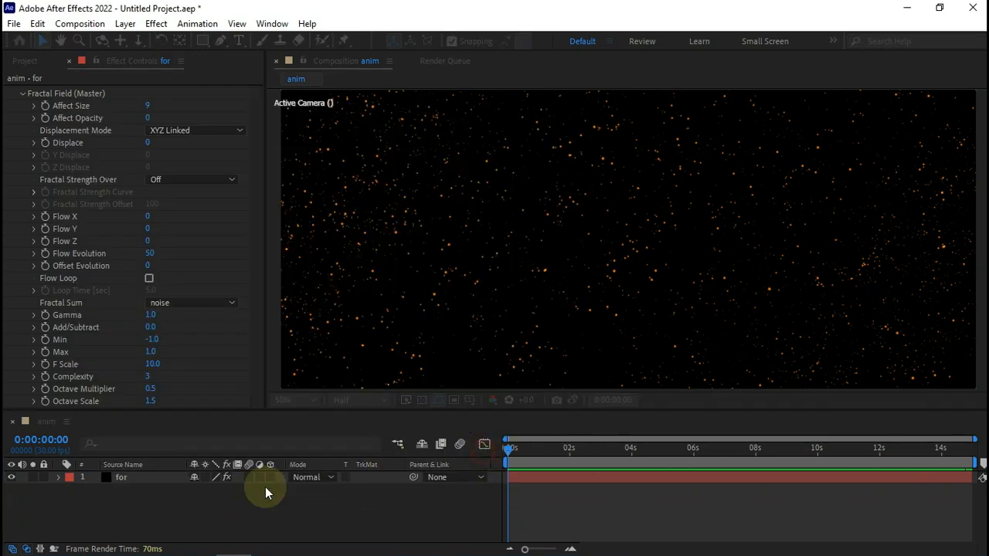
Set the camera's Position to 960, 540, -1381.3 and collapse its properties.
{"action": "left_click", "coordinate": [62, 480]}
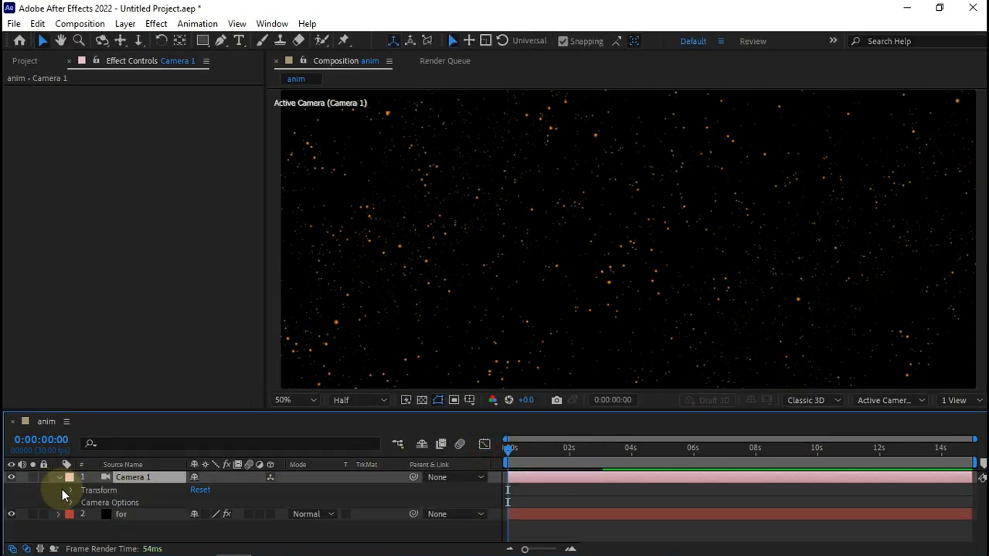
{"action": "left_click", "coordinate": [68, 490]}
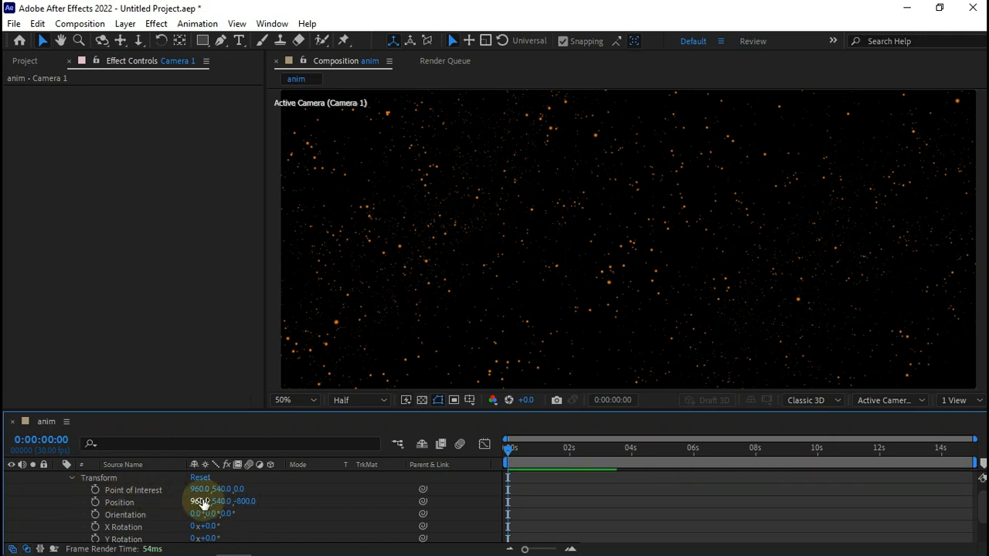
{"action": "left_click", "coordinate": [201, 502]}
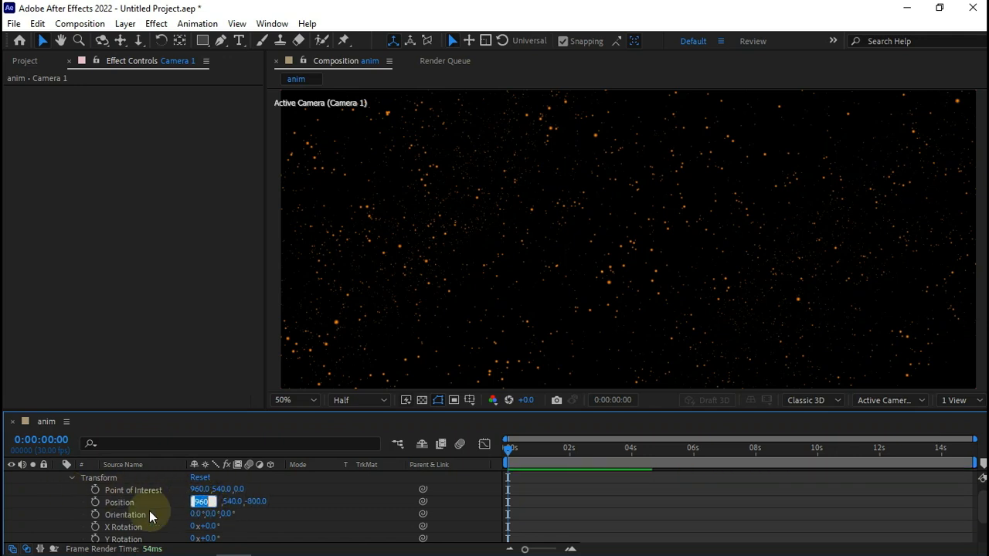
{"action": "key", "text": "Tab"}
{"action": "type", "text": "5"}
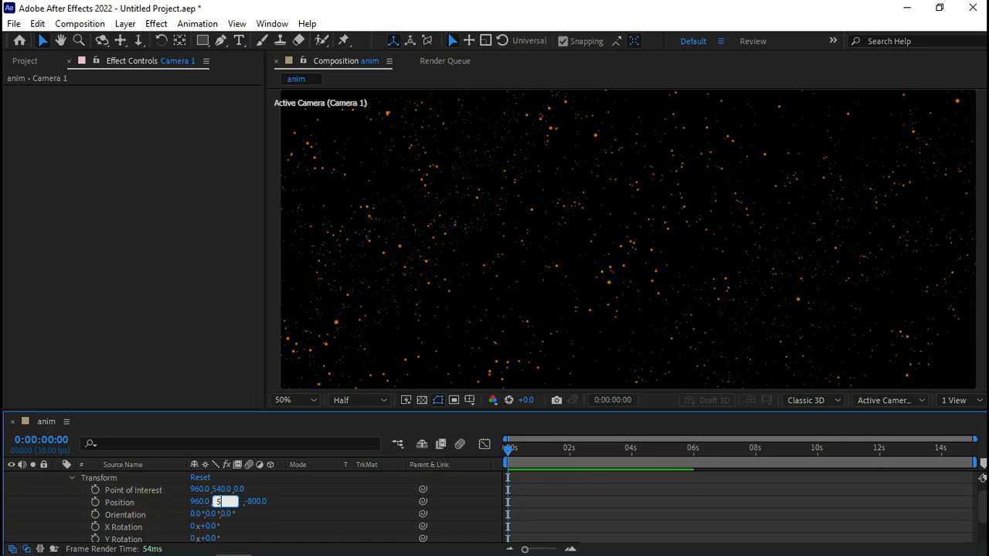
{"action": "type", "text": "40"}
{"action": "key", "text": "Tab"}
{"action": "type", "text": "-1"}
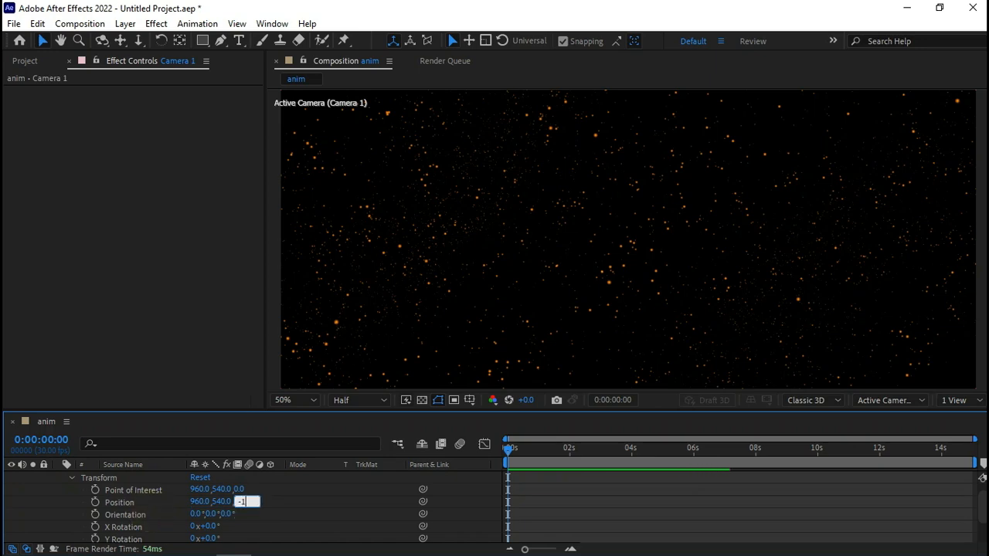
{"action": "type", "text": "381.3"}
{"action": "key", "text": "Return"}
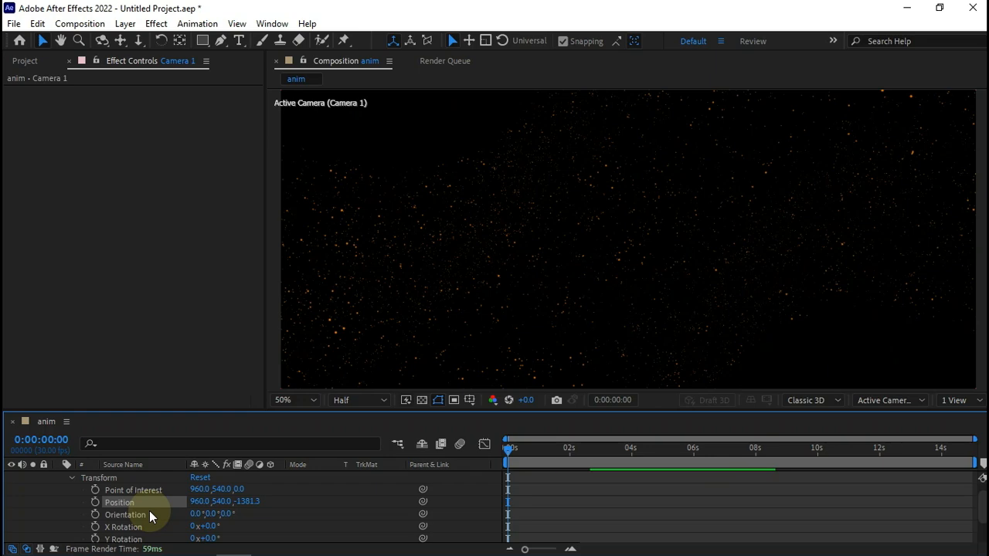
{"action": "scroll", "coordinate": [95, 503], "scroll_direction": "up", "scroll_amount": 1}
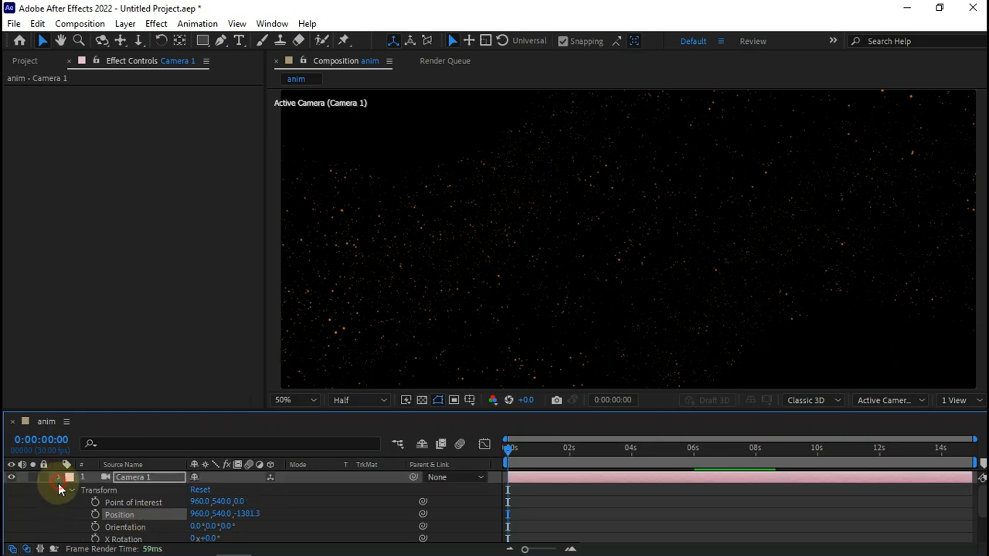
{"action": "left_click", "coordinate": [59, 482]}
{"action": "left_click", "coordinate": [70, 512]}
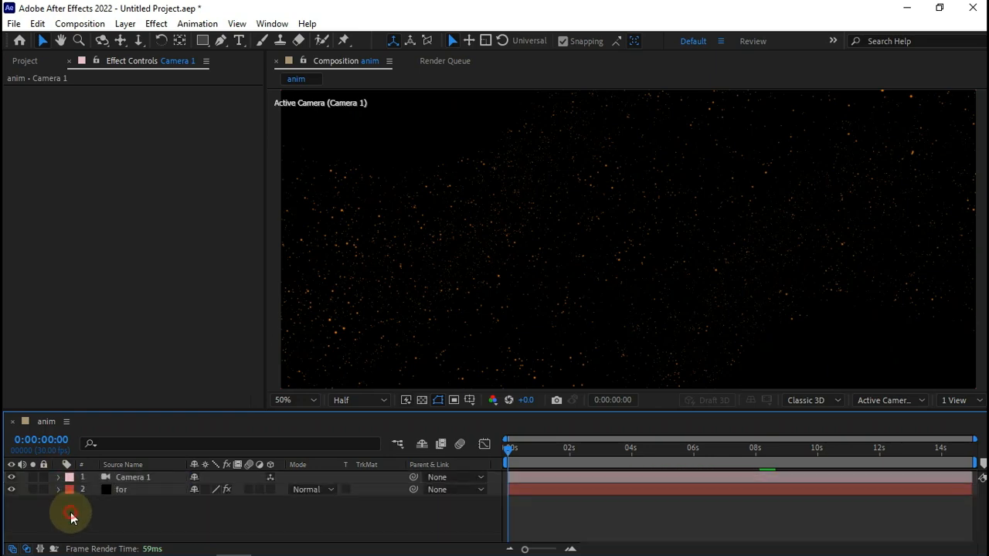
Duplicate the solid layer named for.
{"action": "left_click", "coordinate": [121, 490]}
{"action": "left_click", "coordinate": [37, 24]}
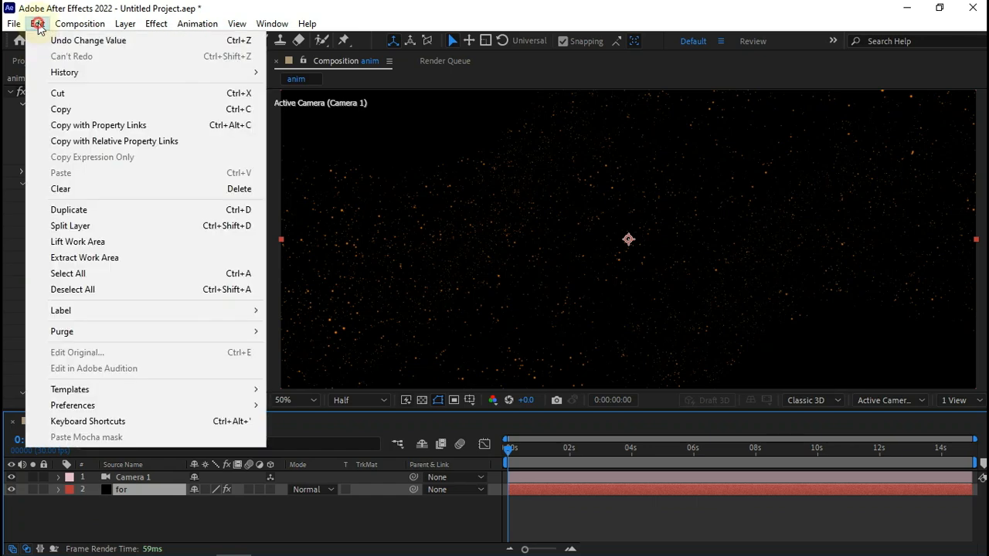
{"action": "left_click", "coordinate": [69, 210]}
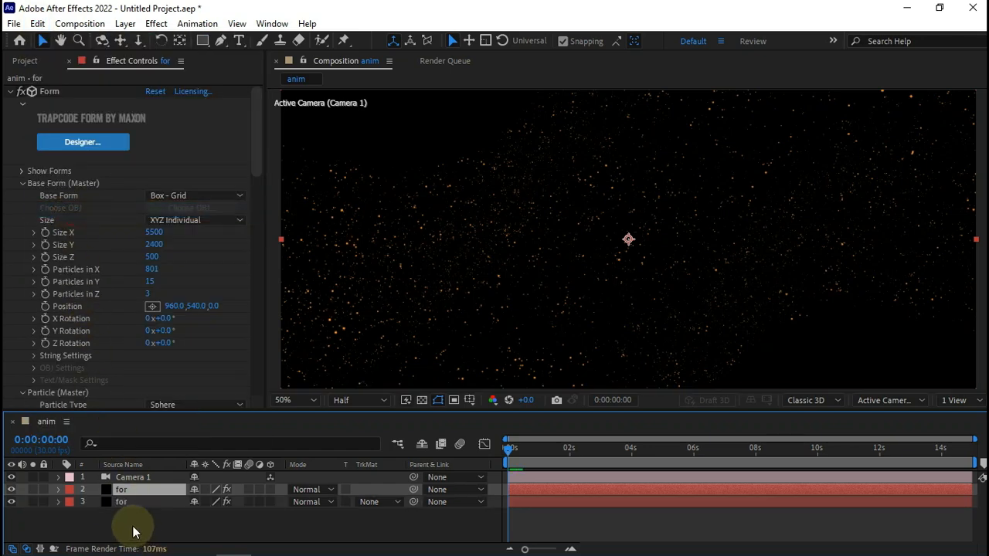
Set Particles in Y to 127 in the Base Form (Master) settings of the upper for layer.
{"action": "left_click", "coordinate": [130, 492]}
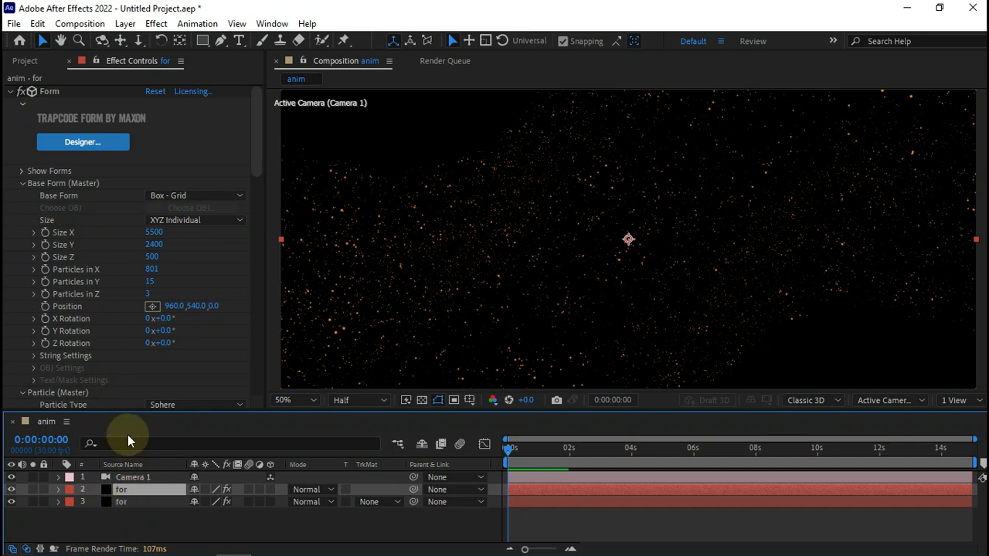
{"action": "left_click", "coordinate": [148, 285]}
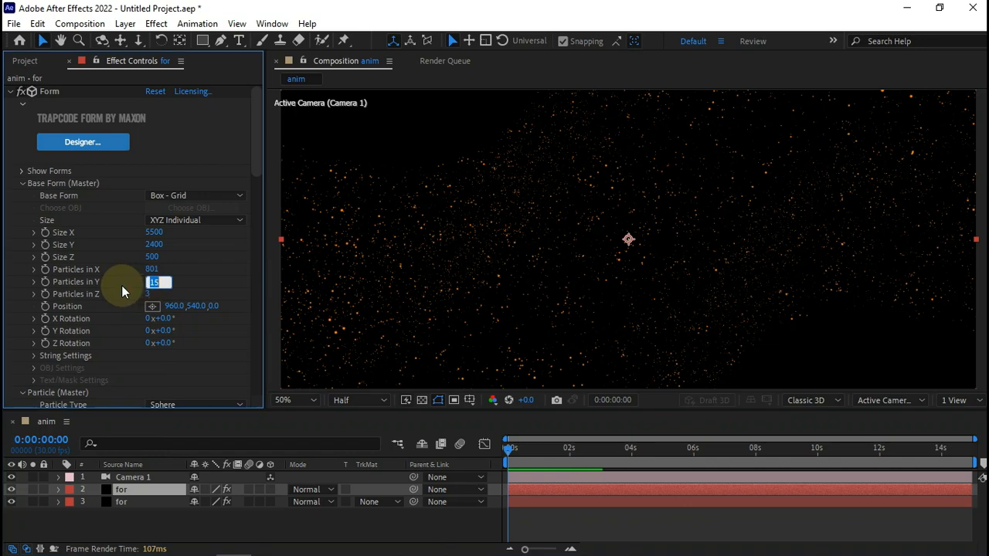
{"action": "type", "text": "127"}
{"action": "key", "text": "Return"}
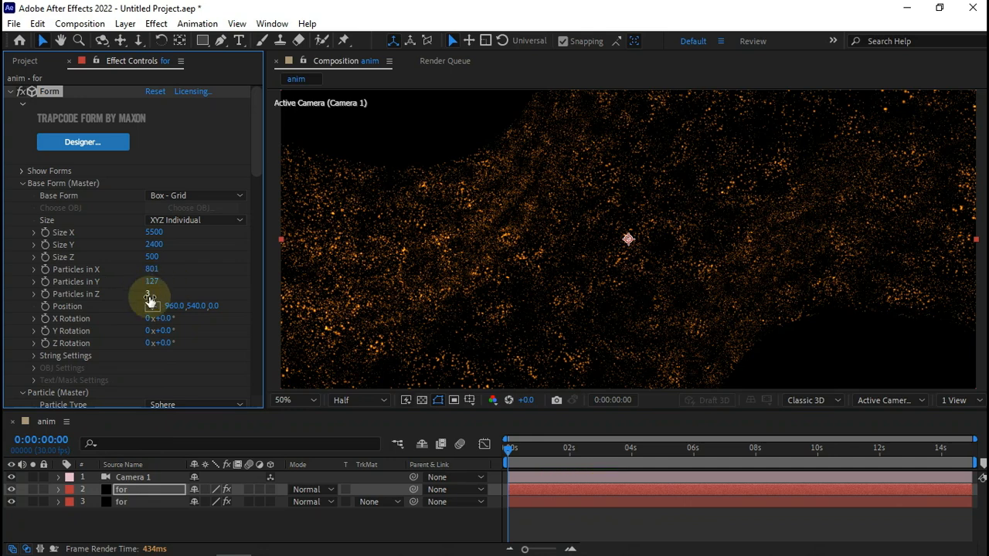
Set Sphere Feather to 28 and Size Random to 38% in the upper for layer's Particle (Master) settings.
{"action": "scroll", "coordinate": [118, 300], "scroll_direction": "down", "scroll_amount": 5}
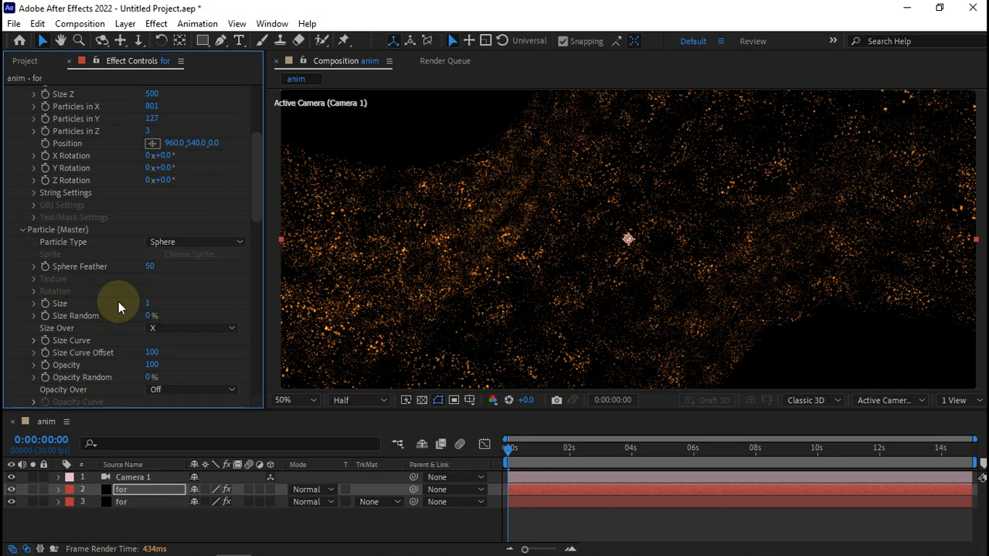
{"action": "scroll", "coordinate": [118, 301], "scroll_direction": "down", "scroll_amount": 1}
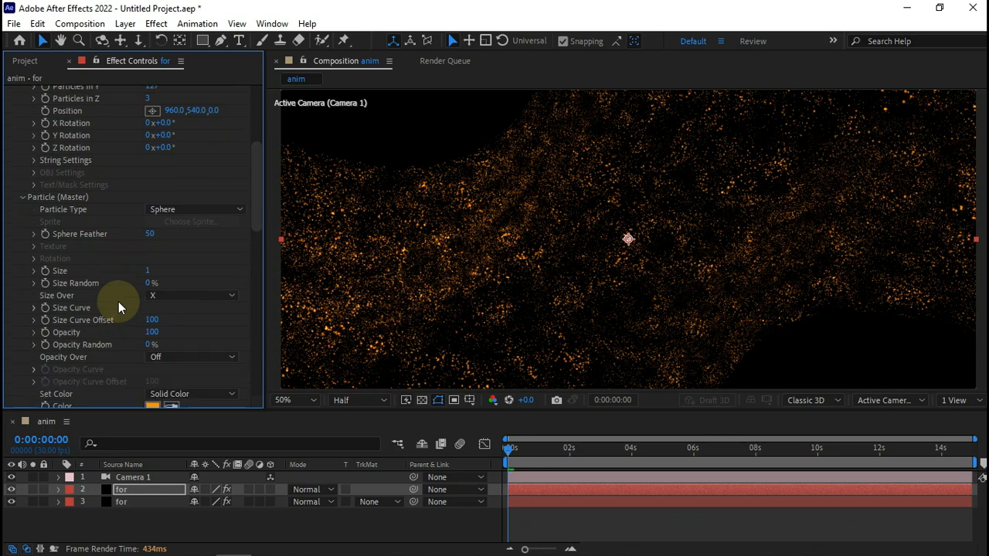
{"action": "scroll", "coordinate": [118, 302], "scroll_direction": "down", "scroll_amount": 1}
{"action": "left_click", "coordinate": [150, 202]}
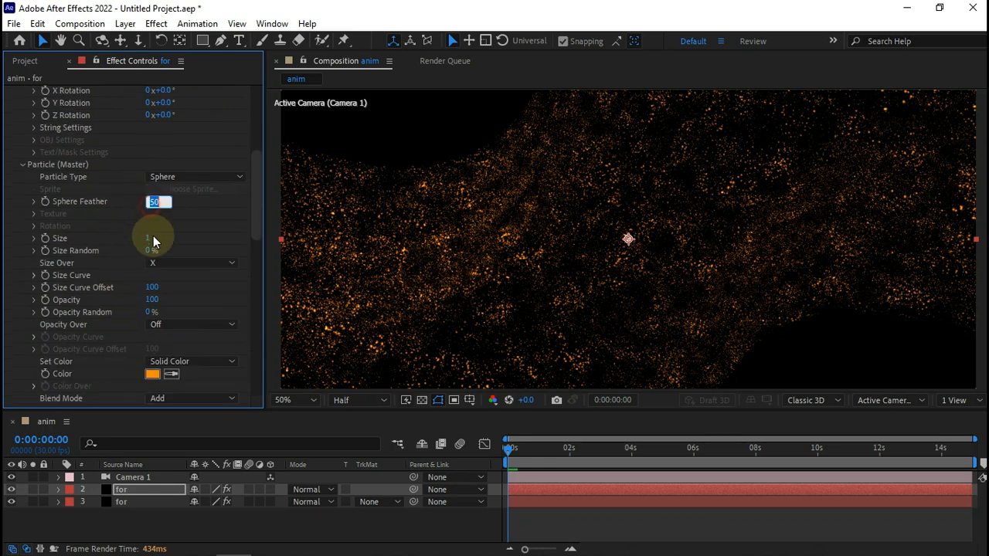
{"action": "type", "text": "28"}
{"action": "key", "text": "Return"}
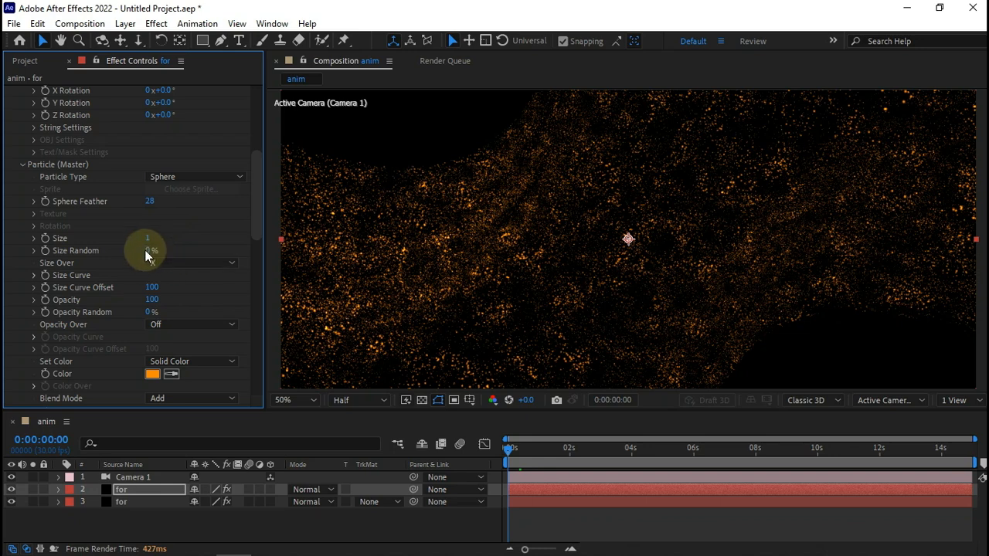
{"action": "left_click", "coordinate": [147, 251]}
{"action": "type", "text": "38"}
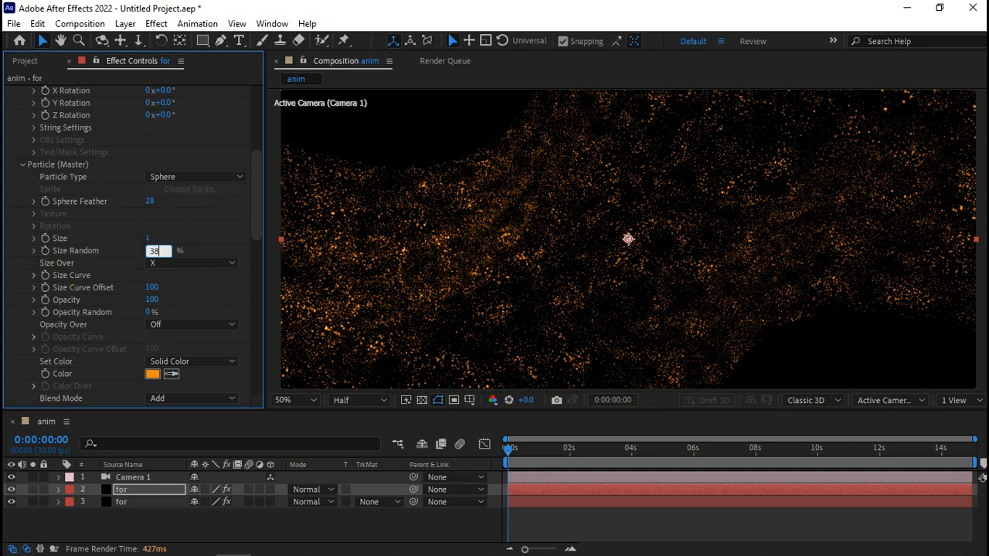
{"action": "key", "text": "Return"}
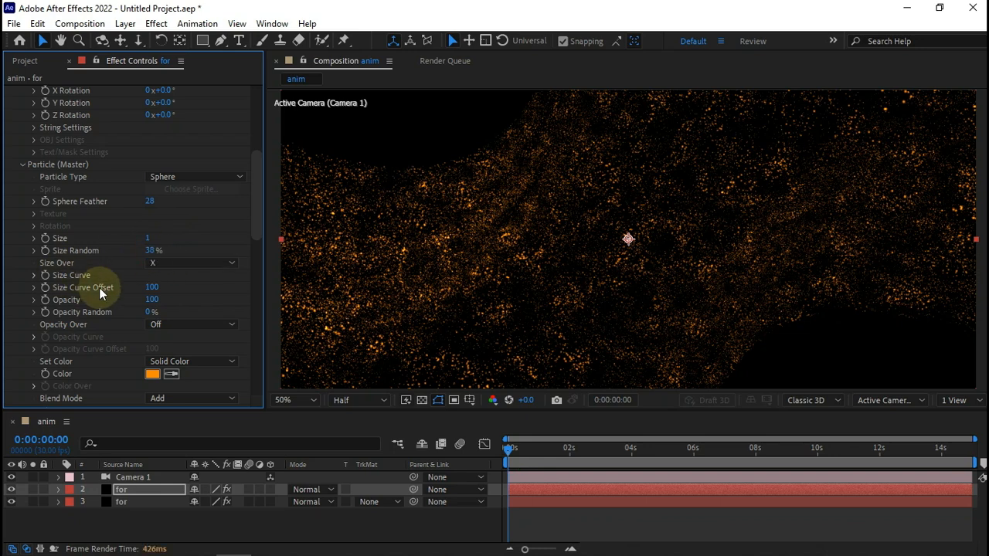
Set the upper for layer's particle Color to hex 444BD8 in its Particle (Master) settings.
{"action": "scroll", "coordinate": [111, 310], "scroll_direction": "down", "scroll_amount": 1}
{"action": "scroll", "coordinate": [111, 304], "scroll_direction": "down", "scroll_amount": 1}
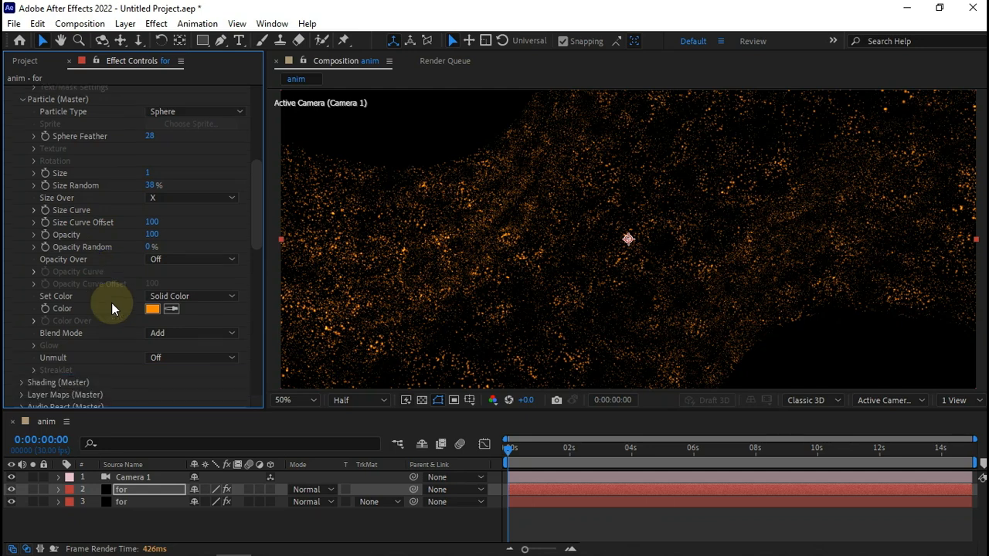
{"action": "left_click", "coordinate": [155, 309]}
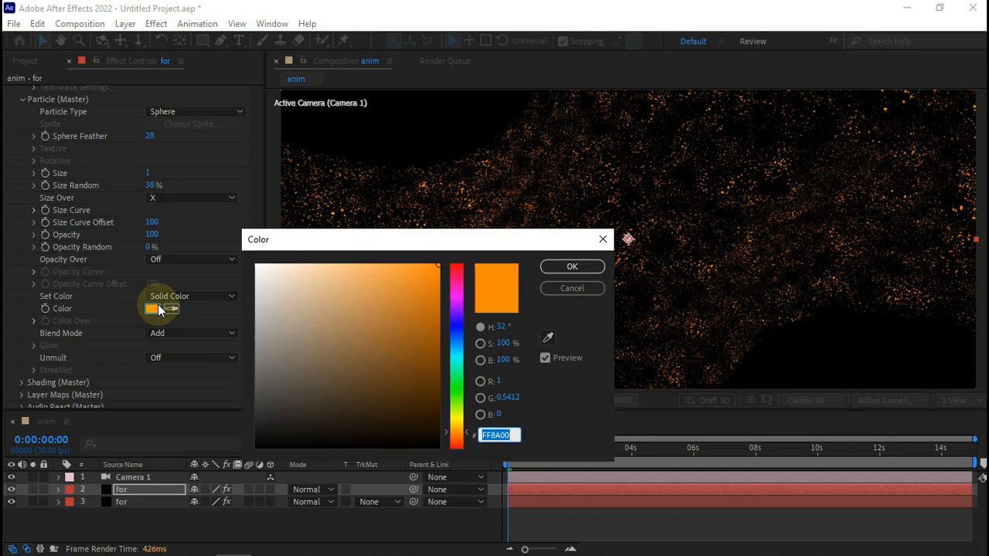
{"action": "type", "text": "444BD"}
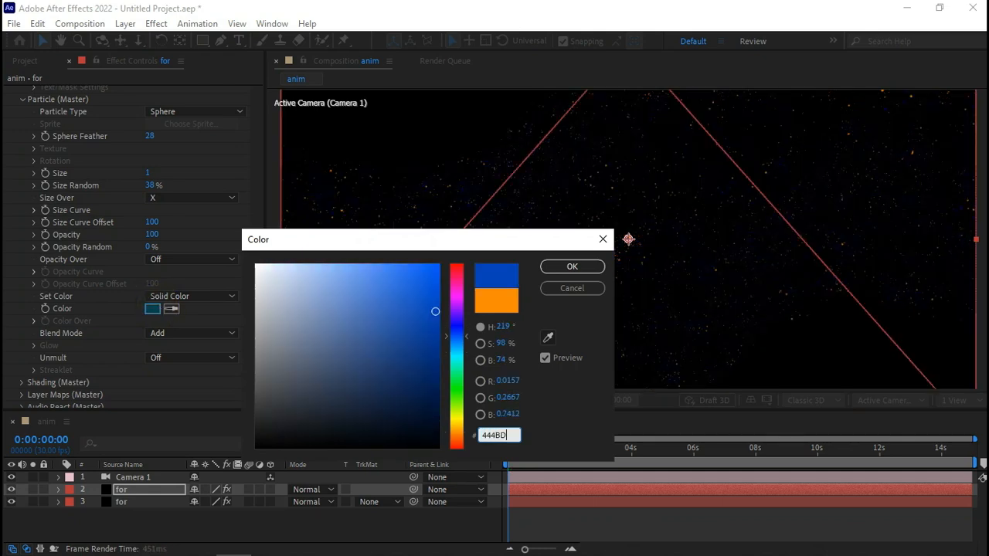
{"action": "type", "text": "8"}
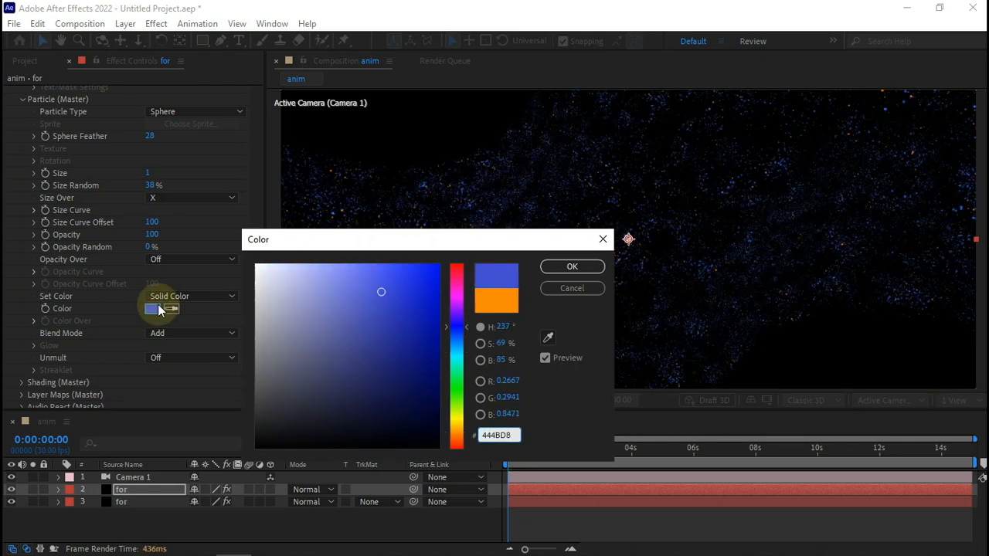
{"action": "left_click", "coordinate": [553, 270]}
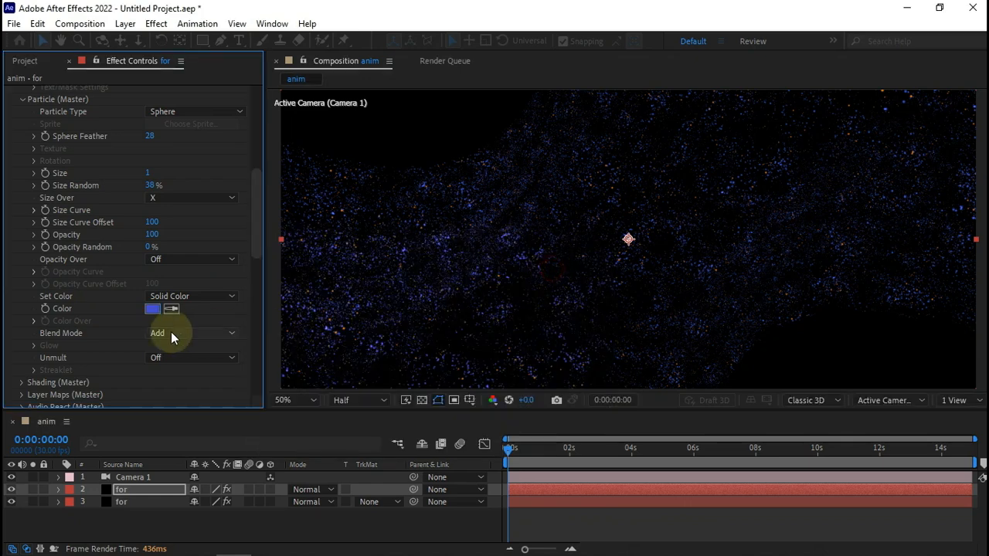
Set Disperse to 0 in the upper for layer's Disperse and Twist (Master) settings.
{"action": "scroll", "coordinate": [91, 347], "scroll_direction": "down", "scroll_amount": 2}
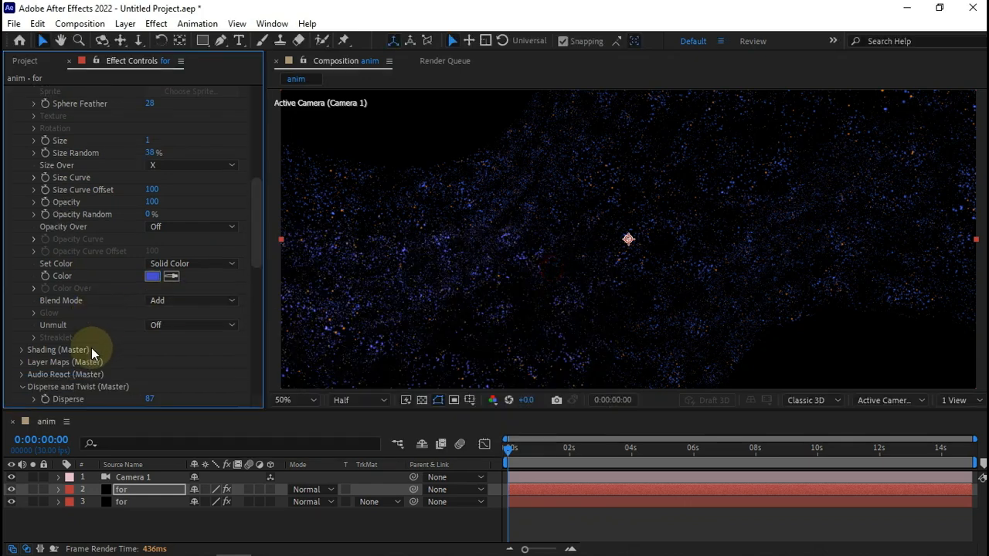
{"action": "scroll", "coordinate": [91, 349], "scroll_direction": "down", "scroll_amount": 4}
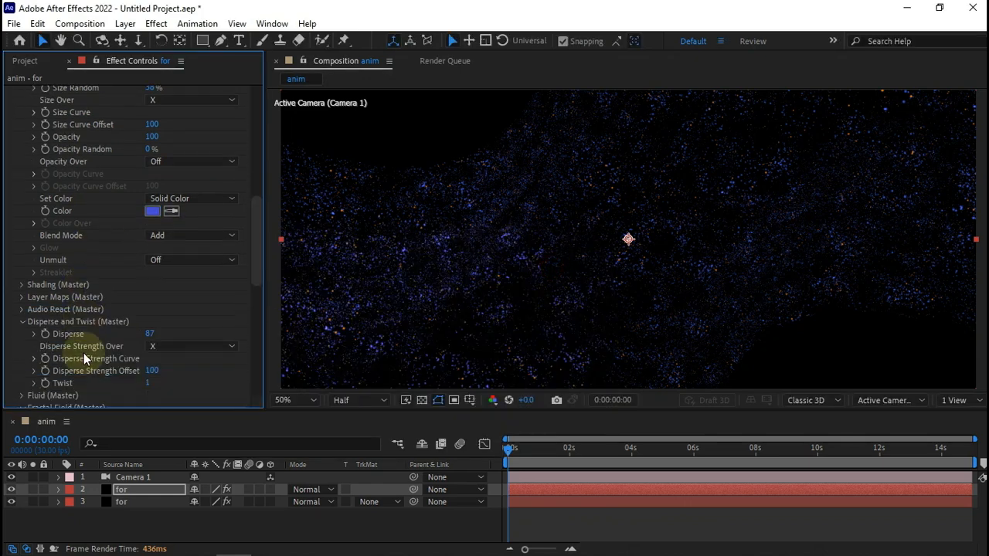
{"action": "left_click", "coordinate": [151, 335]}
{"action": "type", "text": "0"}
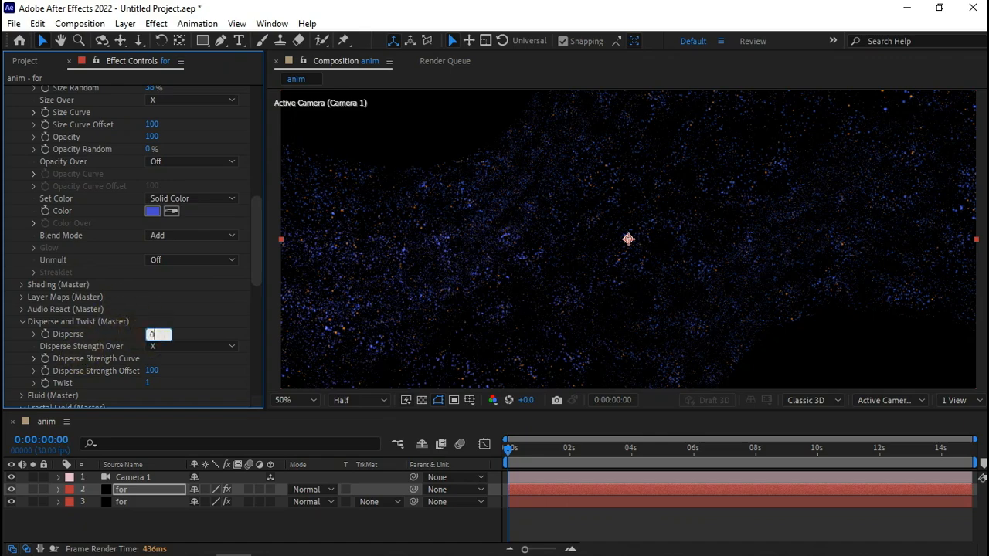
{"action": "key", "text": "Return"}
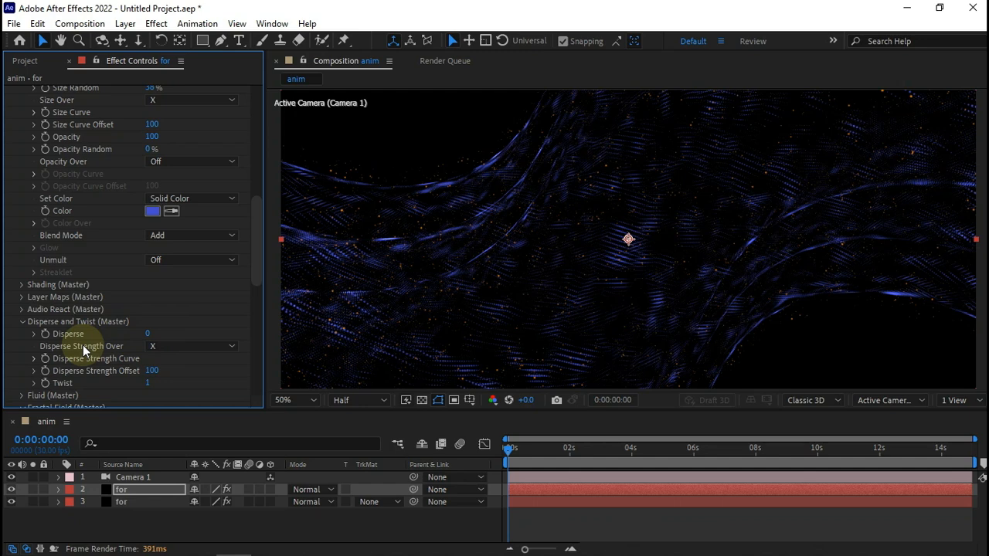
Set Flow X to 200 in the upper for layer's Fractal Field (Master) settings.
{"action": "scroll", "coordinate": [83, 344], "scroll_direction": "down", "scroll_amount": 4}
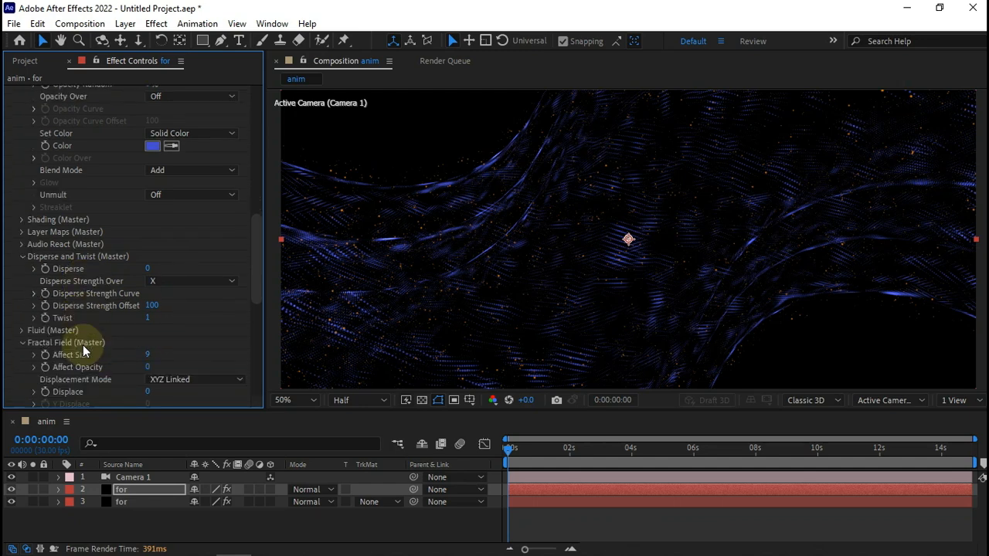
{"action": "scroll", "coordinate": [85, 350], "scroll_direction": "down", "scroll_amount": 2}
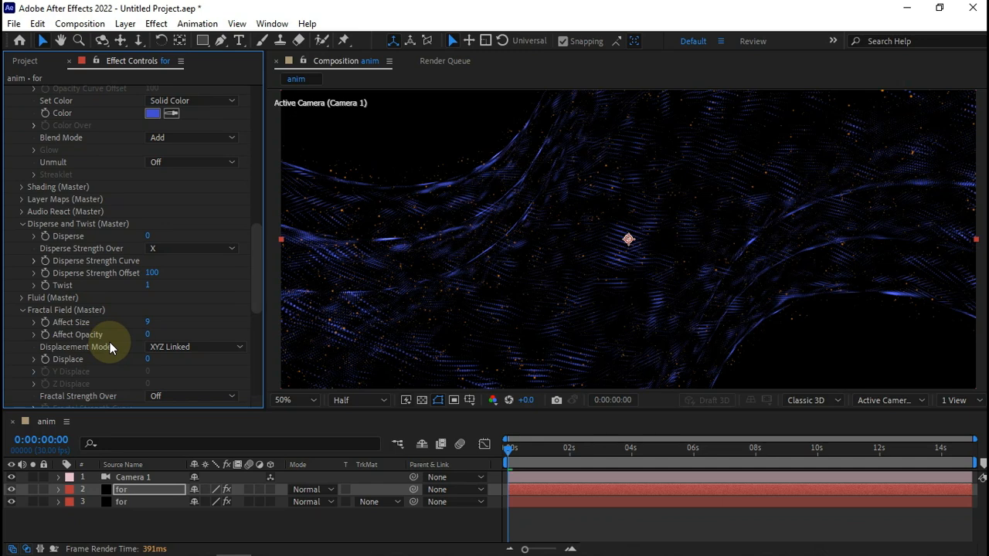
{"action": "scroll", "coordinate": [110, 348], "scroll_direction": "up", "scroll_amount": 2}
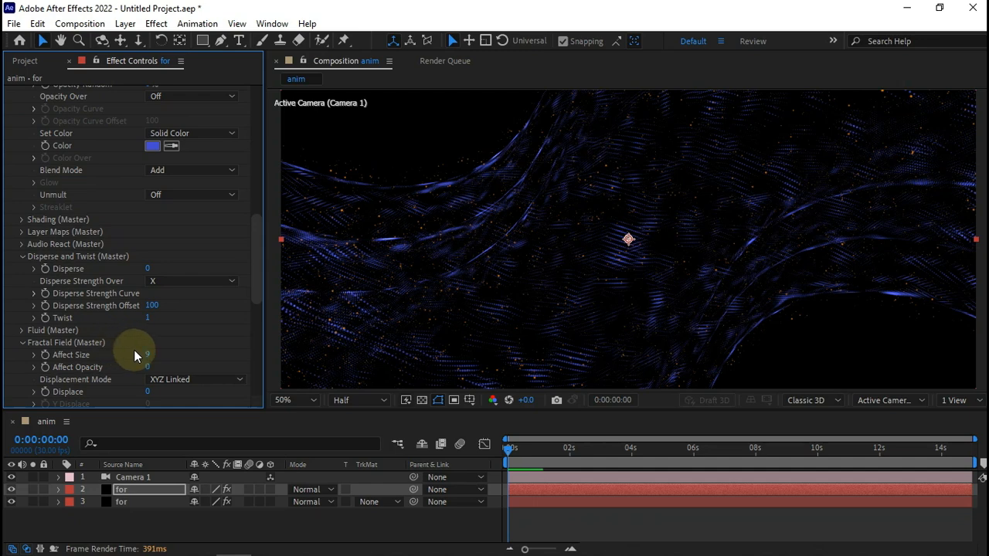
{"action": "scroll", "coordinate": [133, 352], "scroll_direction": "down", "scroll_amount": 1}
{"action": "scroll", "coordinate": [128, 365], "scroll_direction": "down", "scroll_amount": 3}
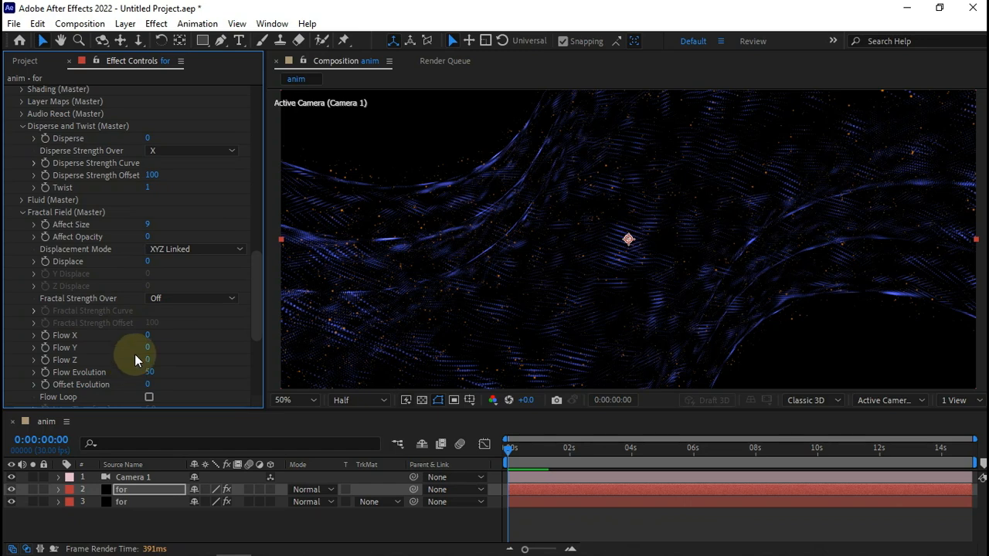
{"action": "left_click", "coordinate": [148, 335]}
{"action": "type", "text": "200"}
{"action": "left_click", "coordinate": [115, 351]}
Duplicate the upper for layer, the one with the blue particles.
{"action": "scroll", "coordinate": [116, 351], "scroll_direction": "down", "scroll_amount": 2}
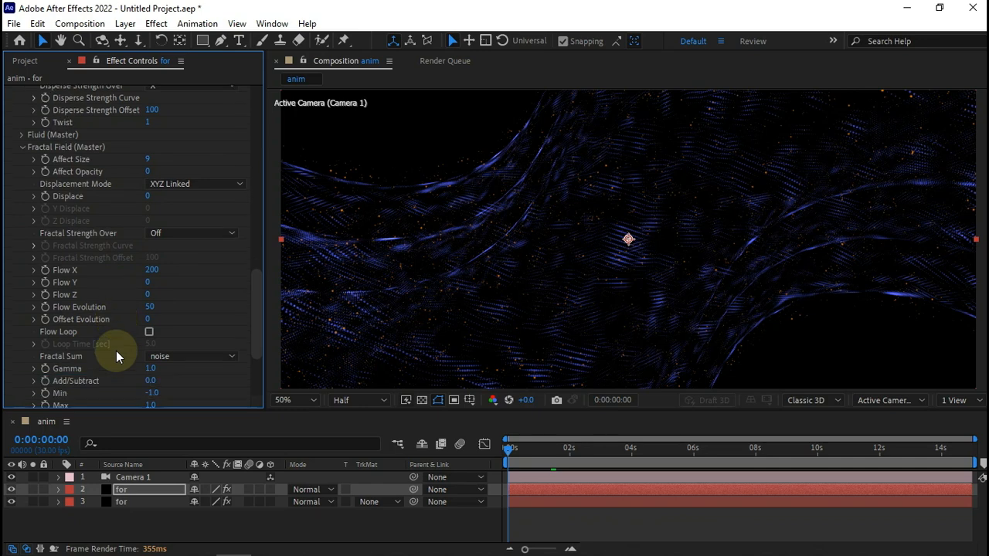
{"action": "scroll", "coordinate": [116, 351], "scroll_direction": "down", "scroll_amount": 2}
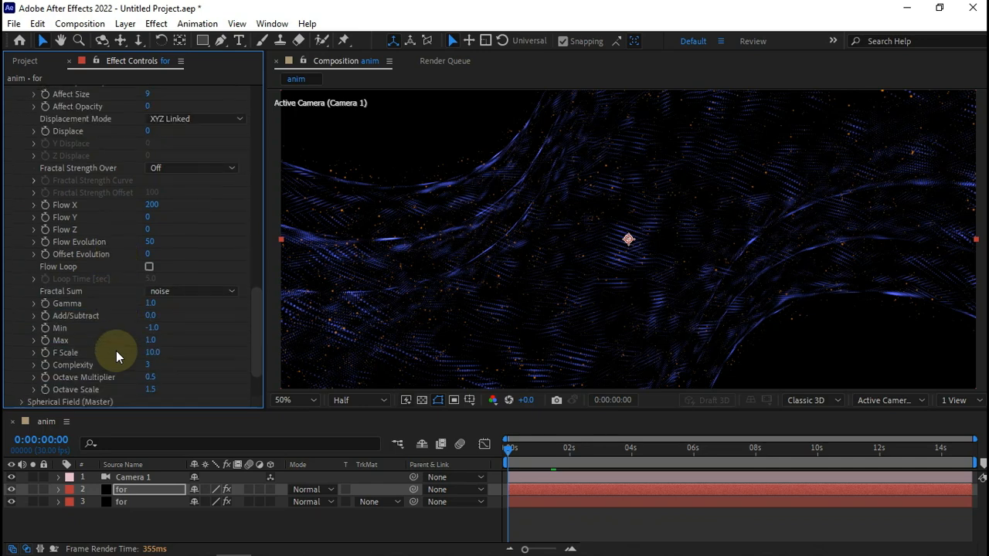
{"action": "scroll", "coordinate": [116, 357], "scroll_direction": "down", "scroll_amount": 2}
{"action": "scroll", "coordinate": [116, 357], "scroll_direction": "up", "scroll_amount": 15}
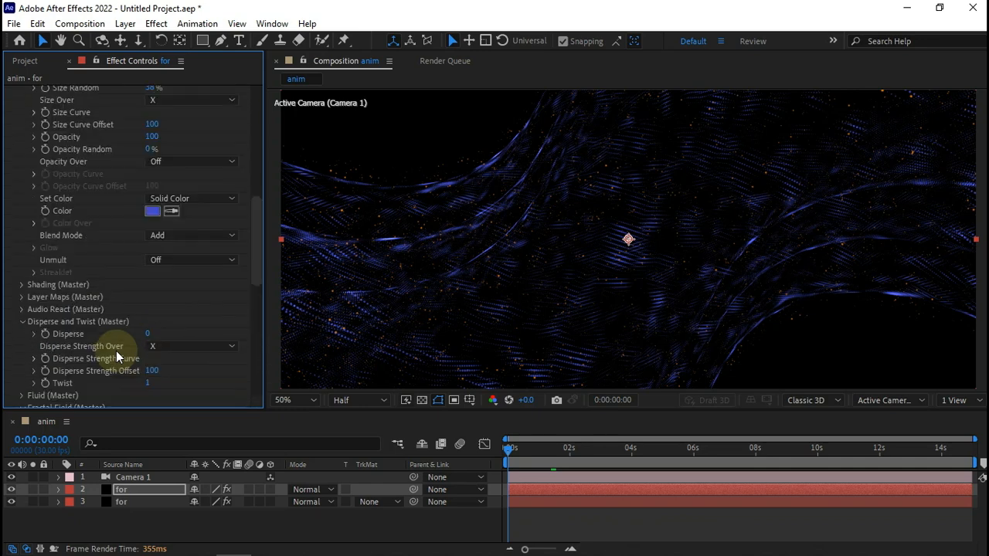
{"action": "scroll", "coordinate": [116, 356], "scroll_direction": "up", "scroll_amount": 2}
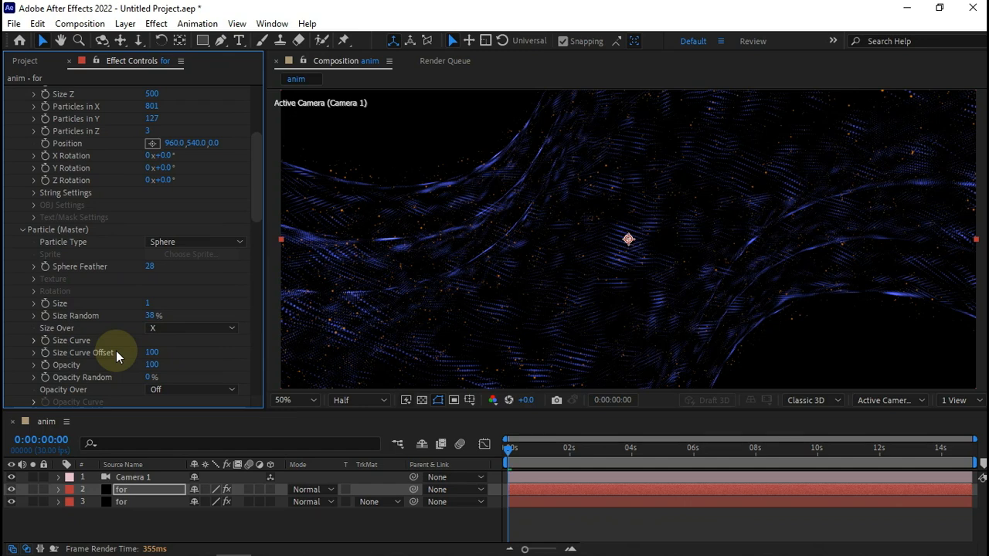
{"action": "left_click", "coordinate": [136, 490]}
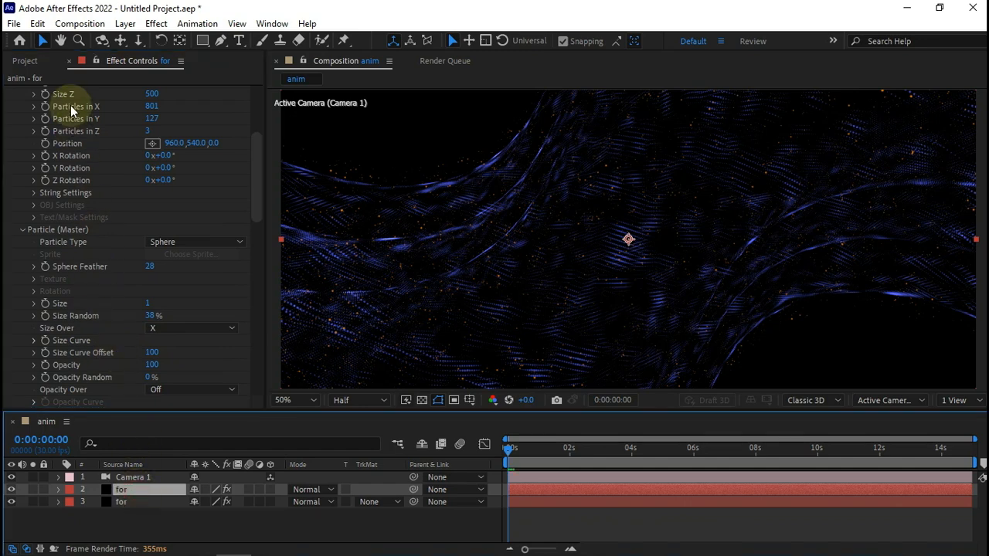
{"action": "left_click", "coordinate": [37, 23]}
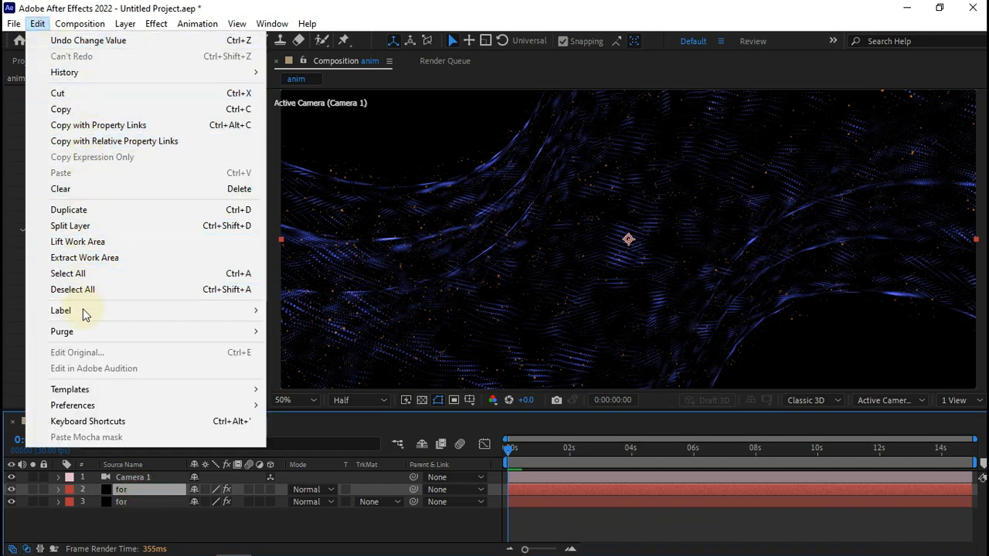
{"action": "left_click", "coordinate": [77, 209]}
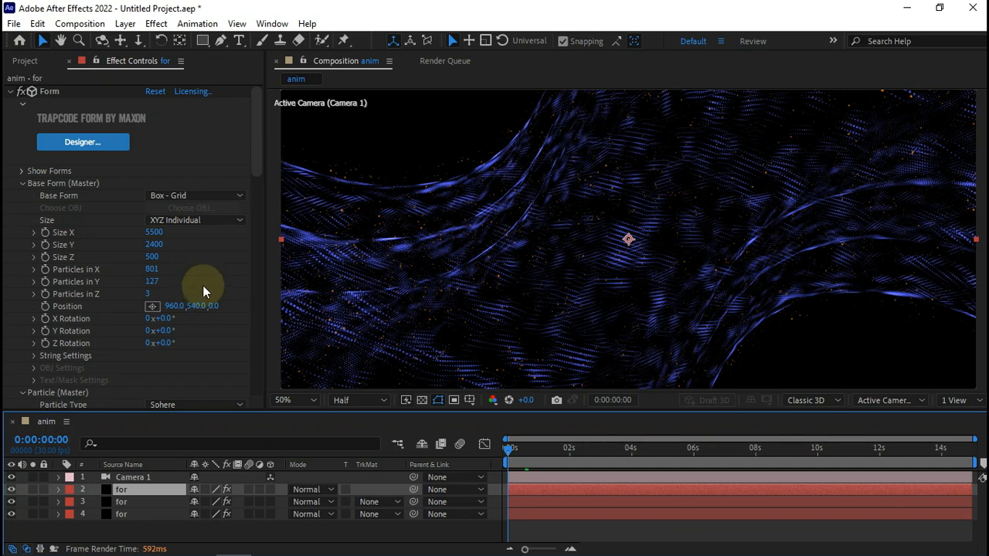
Set Particles in Y to 15 in the Base Form (Master) settings of the topmost for layer.
{"action": "left_click", "coordinate": [152, 281]}
{"action": "type", "text": "1"}
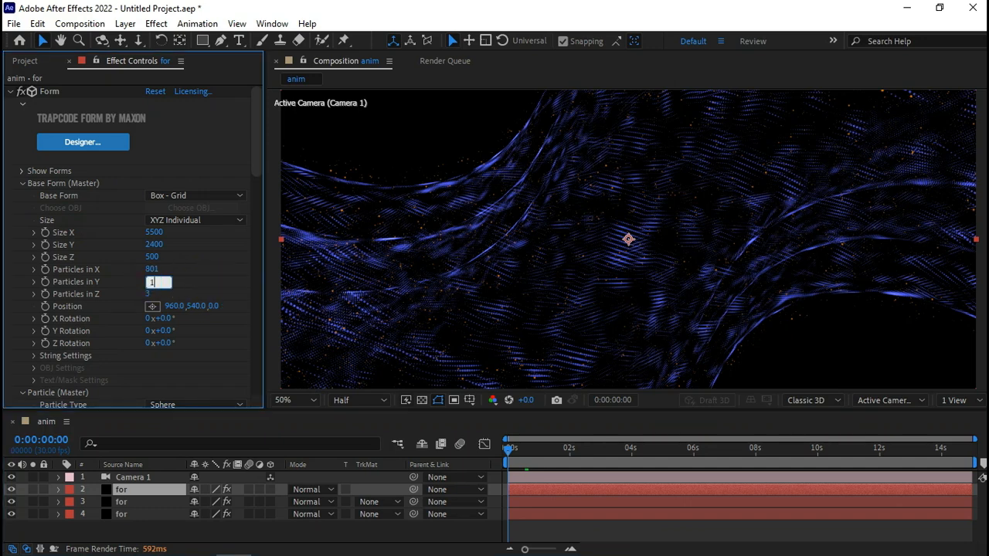
{"action": "type", "text": "5"}
{"action": "key", "text": "Return"}
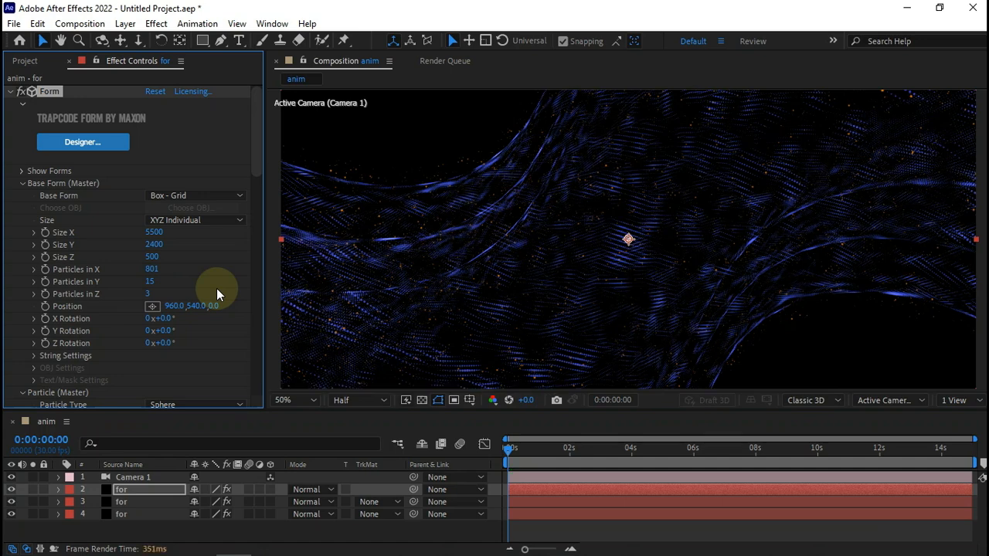
Set Sphere Feather to 20 and Size to 2 in the topmost for layer's Particle (Master) settings.
{"action": "scroll", "coordinate": [217, 294], "scroll_direction": "down", "scroll_amount": 1}
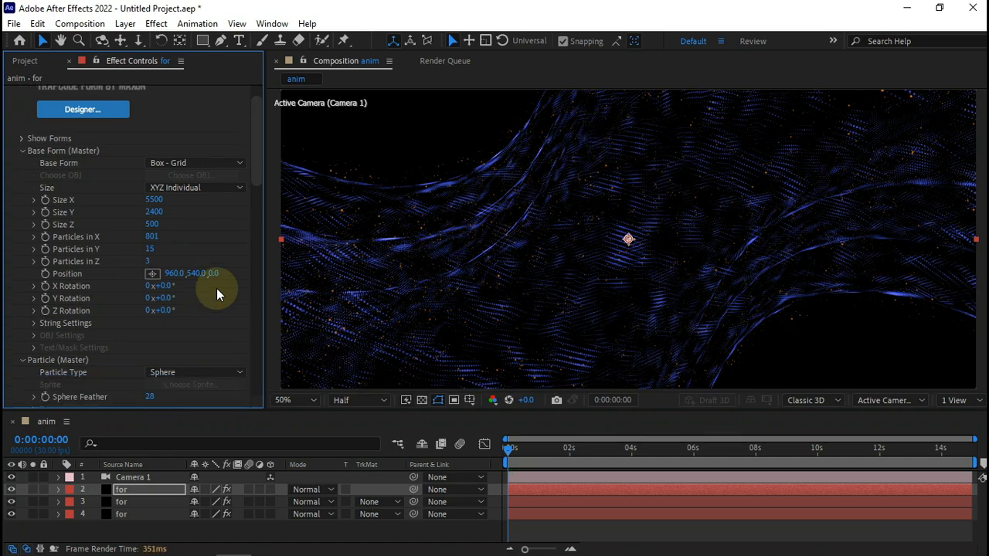
{"action": "scroll", "coordinate": [216, 289], "scroll_direction": "down", "scroll_amount": 4}
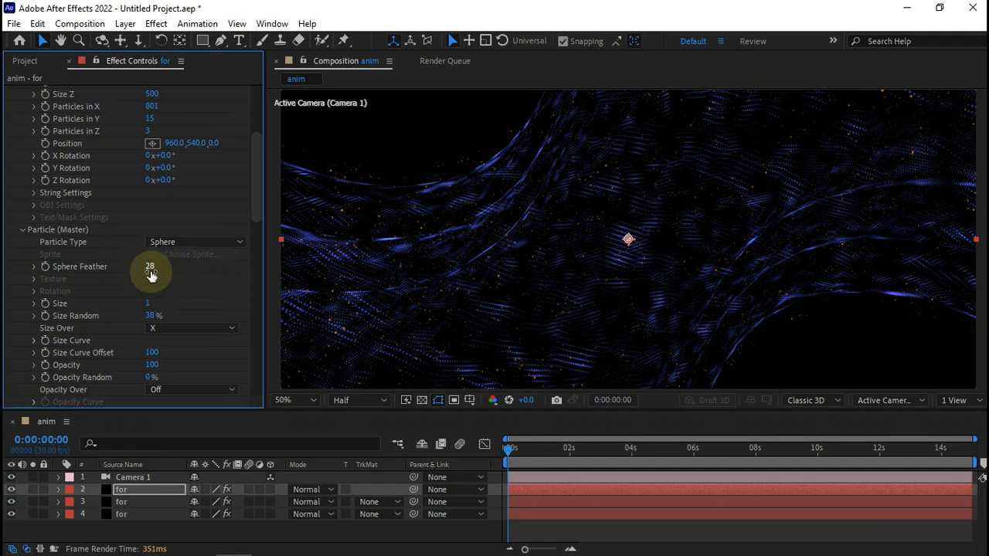
{"action": "left_click", "coordinate": [149, 267]}
{"action": "type", "text": "20"}
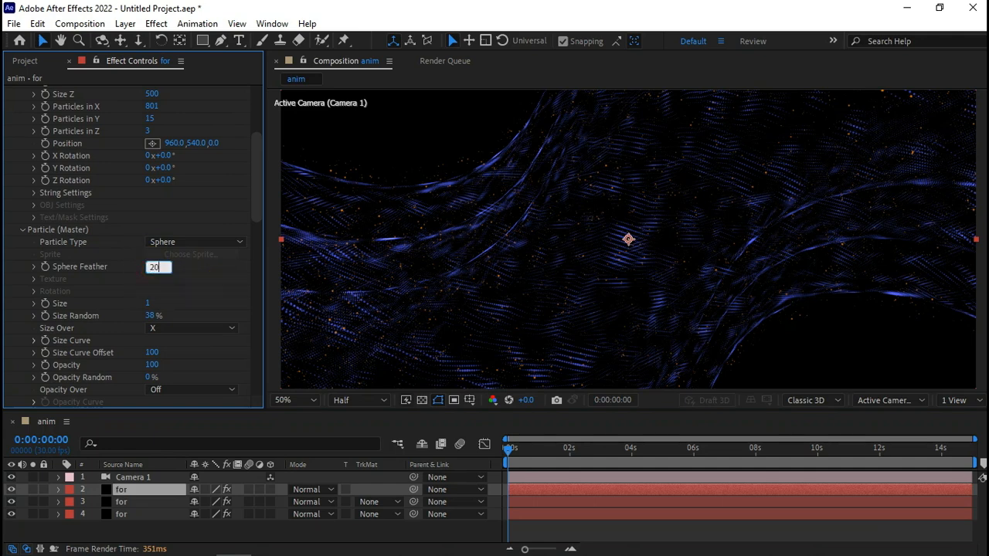
{"action": "key", "text": "Return"}
{"action": "left_click", "coordinate": [149, 305]}
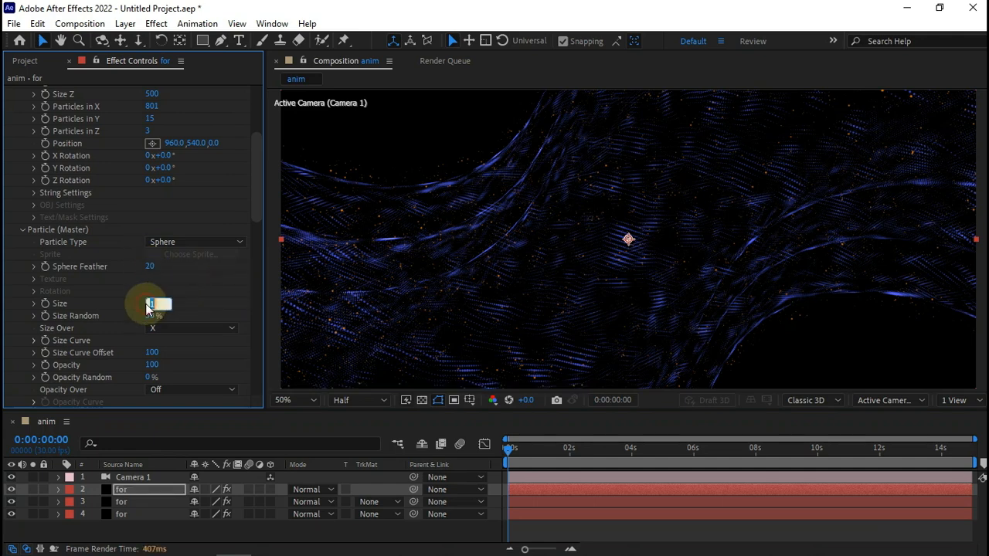
{"action": "type", "text": "2"}
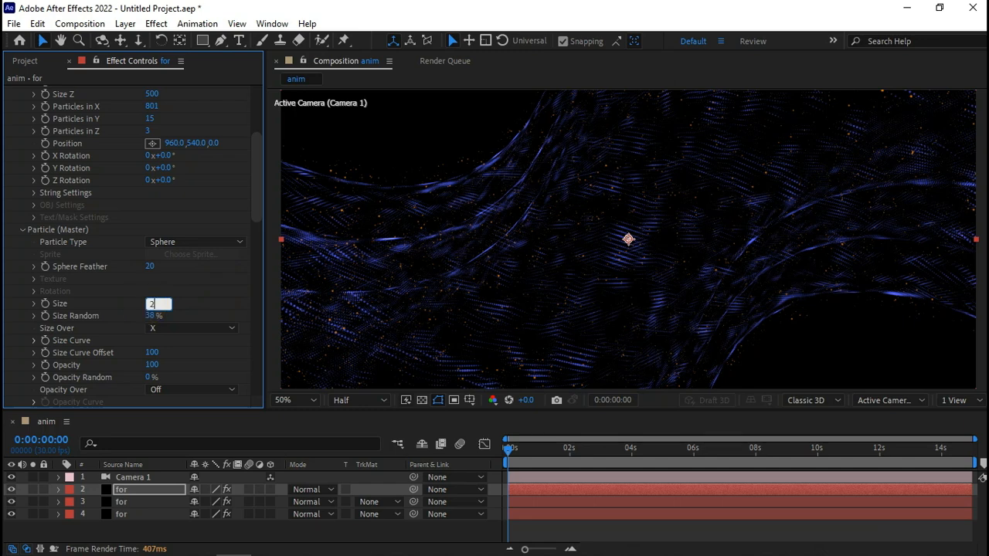
{"action": "key", "text": "Return"}
Set the topmost for layer's particle Color to hex 61E3FF.
{"action": "scroll", "coordinate": [180, 317], "scroll_direction": "down", "scroll_amount": 1}
{"action": "scroll", "coordinate": [180, 317], "scroll_direction": "down", "scroll_amount": 3}
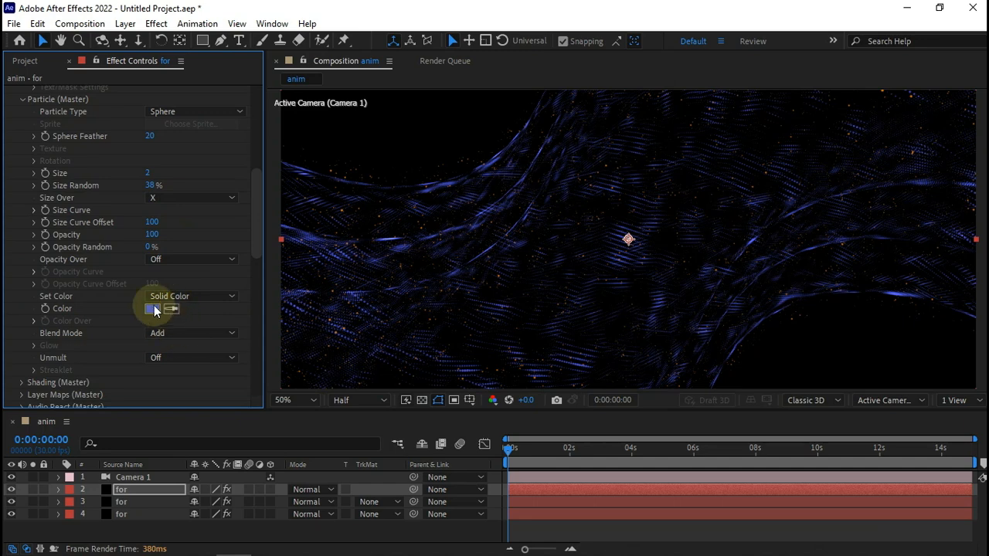
{"action": "left_click", "coordinate": [151, 308]}
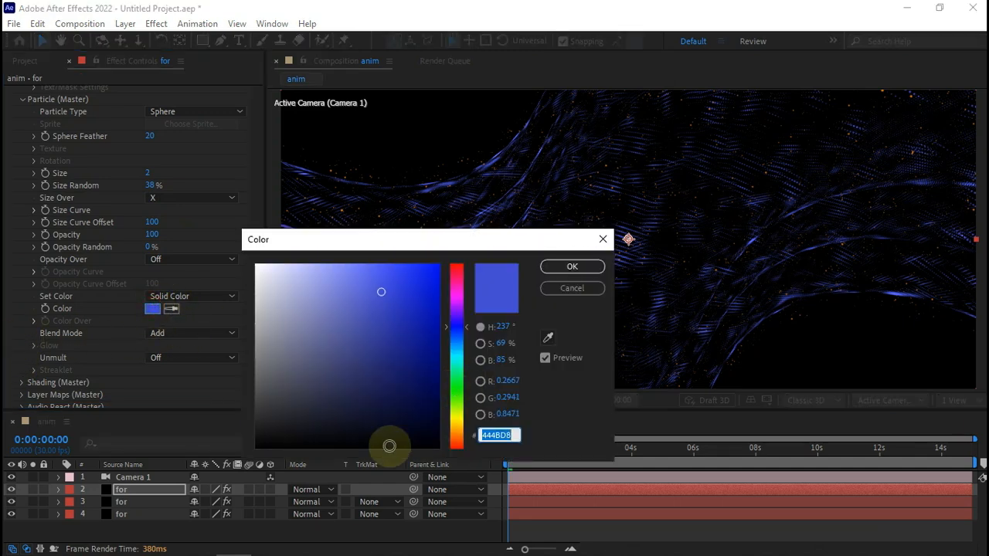
{"action": "type", "text": "61E"}
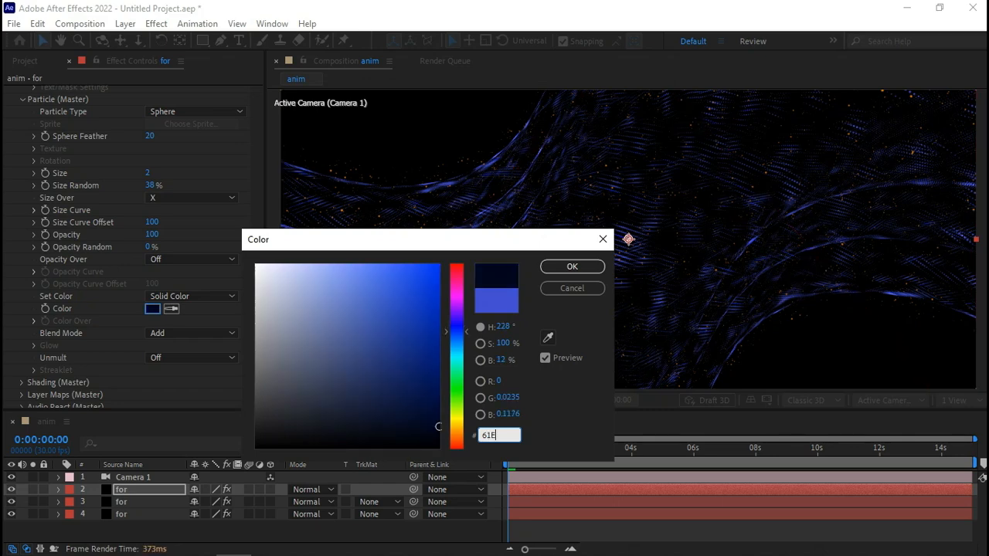
{"action": "type", "text": "3FF"}
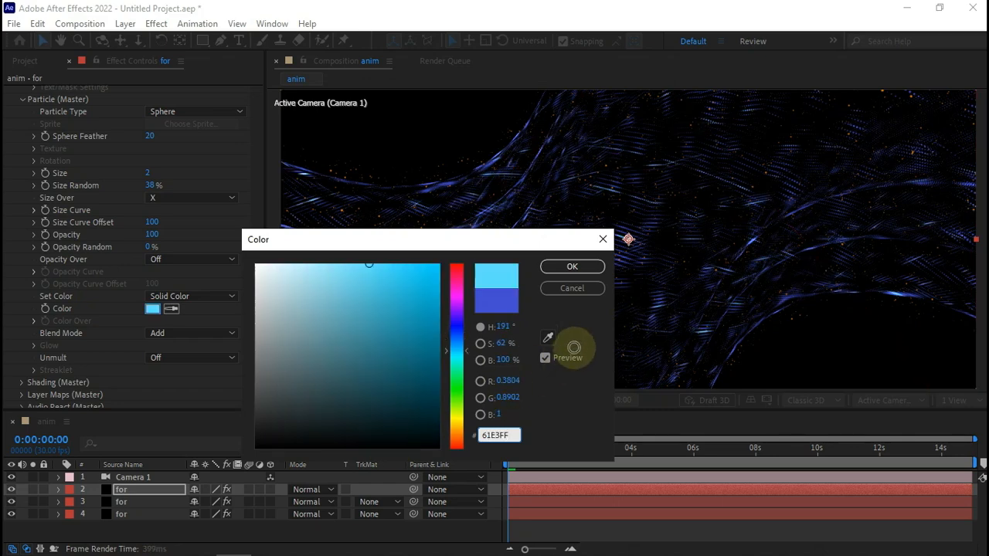
{"action": "left_click", "coordinate": [572, 267]}
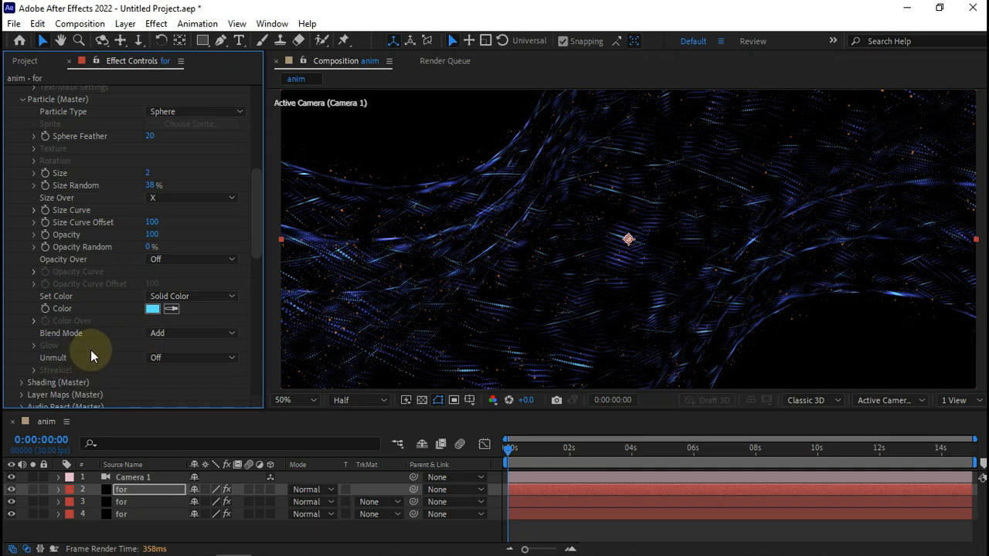
{"action": "scroll", "coordinate": [91, 355], "scroll_direction": "down", "scroll_amount": 4}
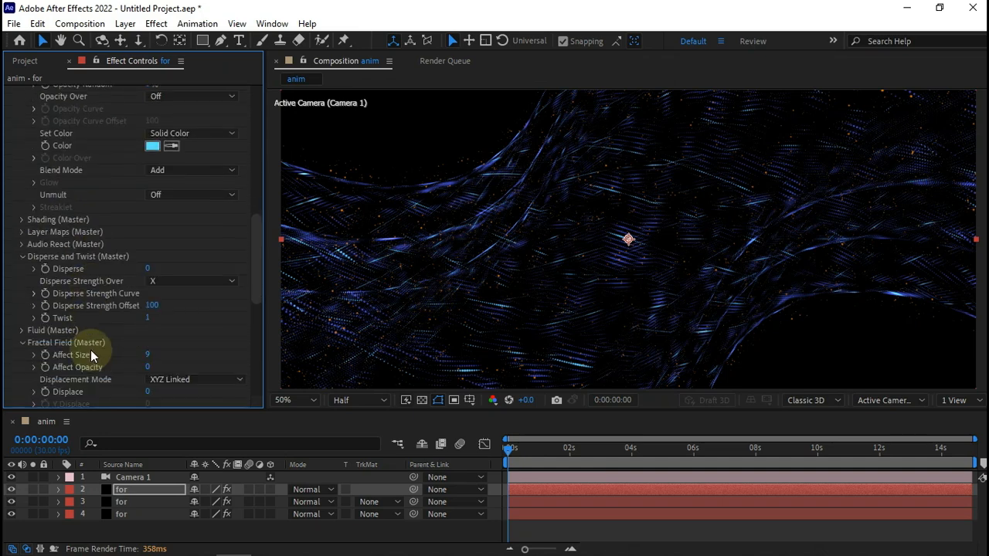
{"action": "scroll", "coordinate": [90, 352], "scroll_direction": "down", "scroll_amount": 2}
{"action": "scroll", "coordinate": [90, 355], "scroll_direction": "down", "scroll_amount": 2}
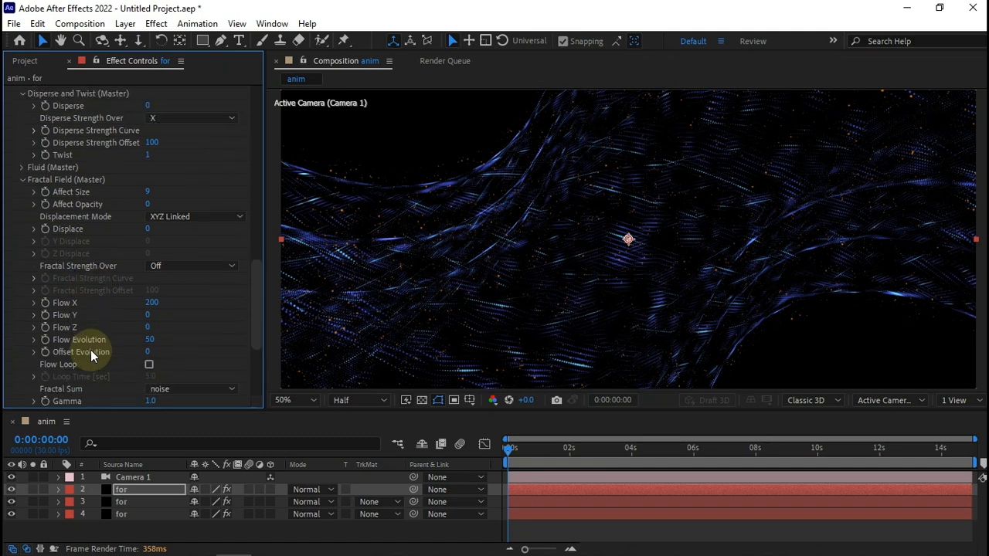
{"action": "scroll", "coordinate": [91, 350], "scroll_direction": "down", "scroll_amount": 4}
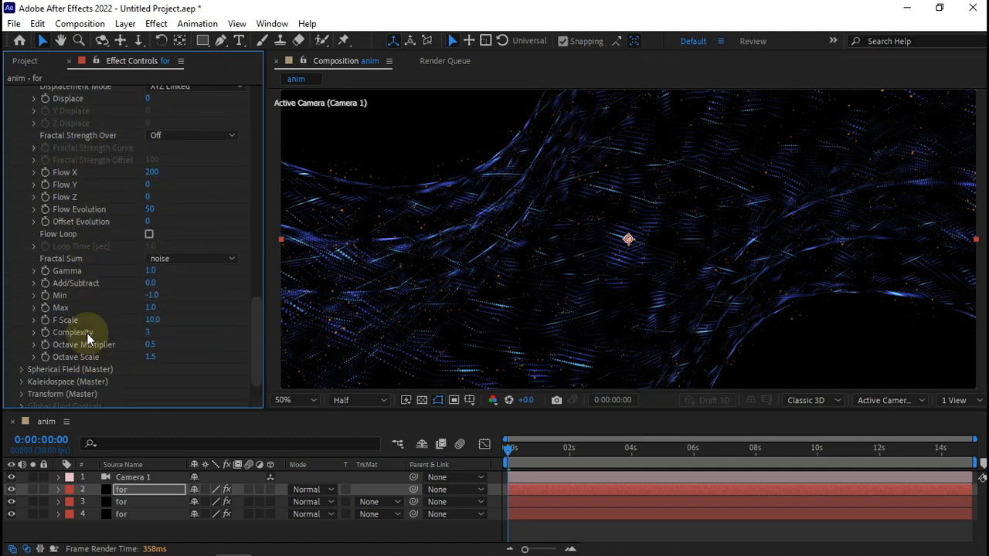
{"action": "scroll", "coordinate": [86, 333], "scroll_direction": "up", "scroll_amount": 15}
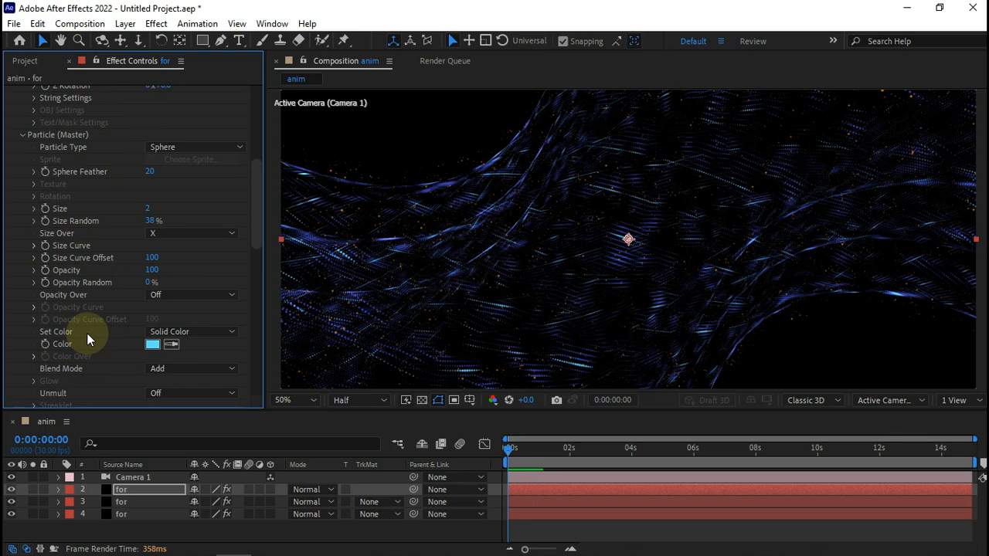
Add an adjustment layer above the camera and apply the Deep Glow effect to it.
{"action": "right_click", "coordinate": [147, 523]}
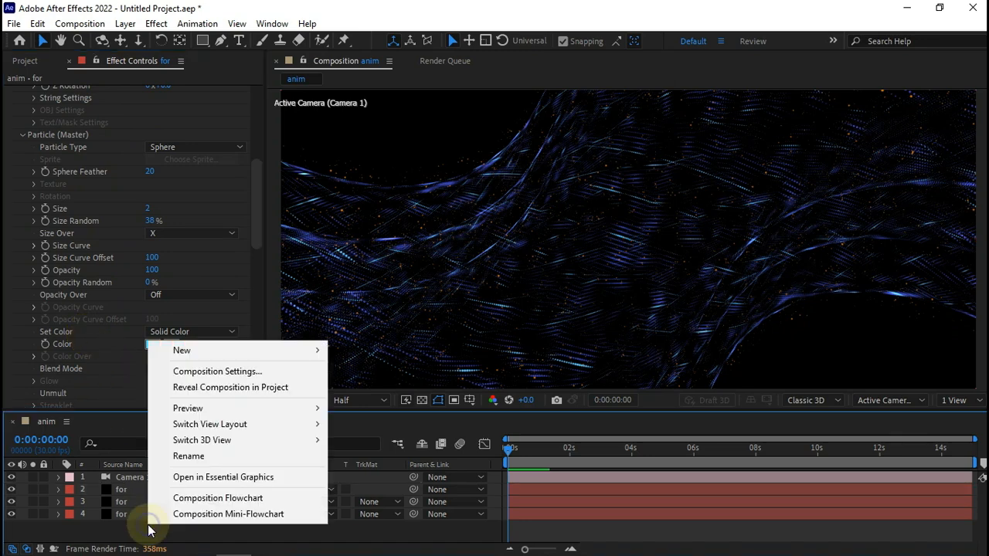
{"action": "left_click", "coordinate": [306, 351]}
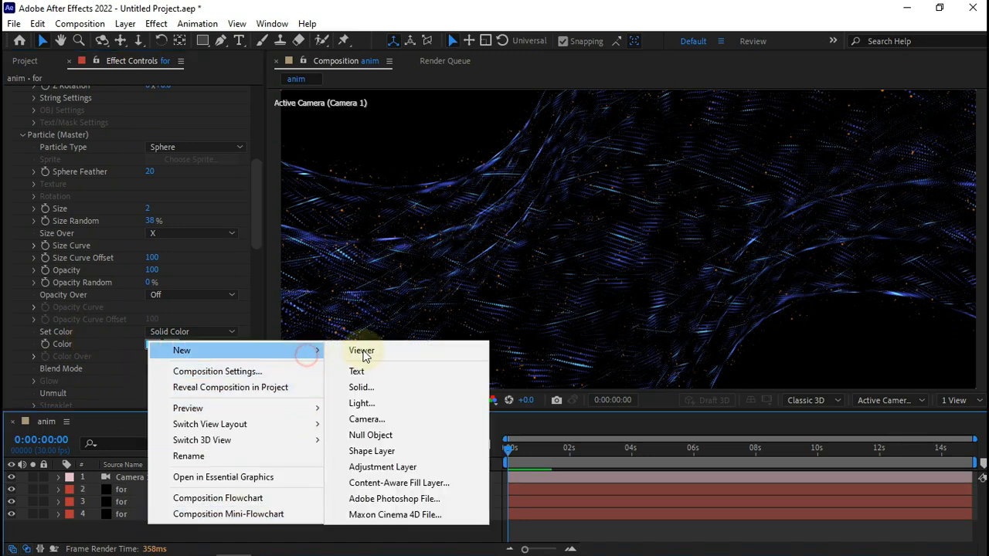
{"action": "left_click", "coordinate": [386, 467]}
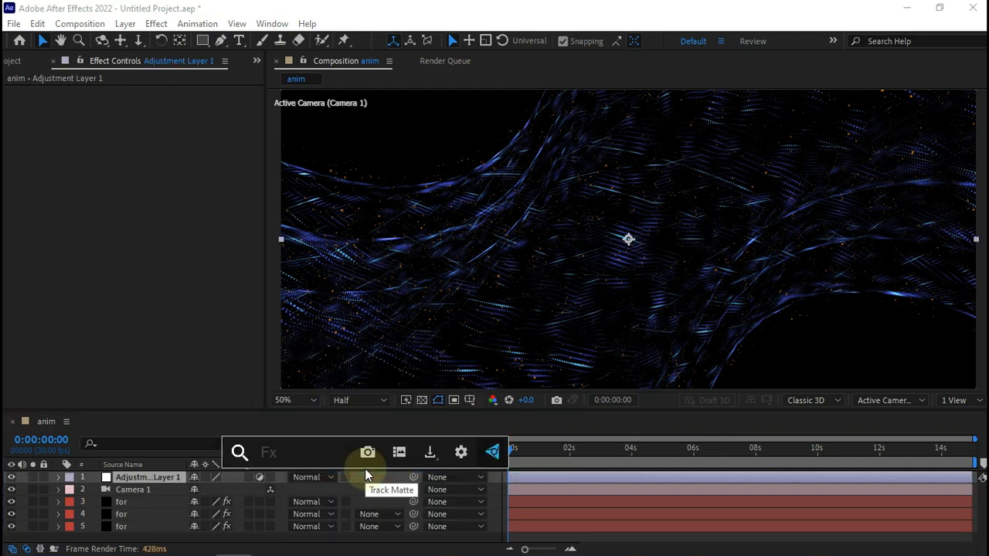
{"action": "key", "text": "ctrl+space"}
{"action": "type", "text": "deep"}
{"action": "key", "text": "Return"}
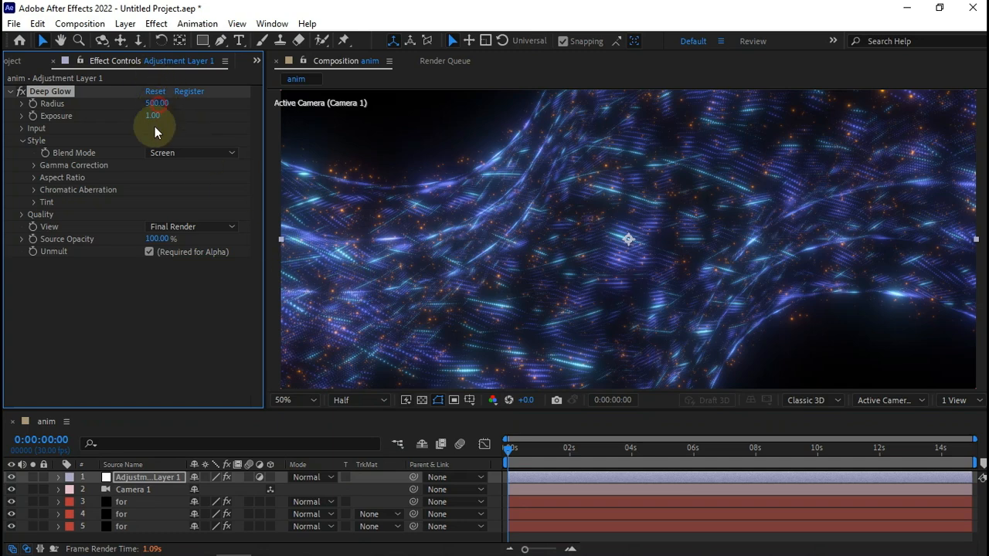
Set Deep Glow's Radius to 100, Exposure to 0.2 and Blend Mode to Add.
{"action": "left_click", "coordinate": [155, 103]}
{"action": "type", "text": "100"}
{"action": "key", "text": "Tab"}
{"action": "type", "text": "2"}
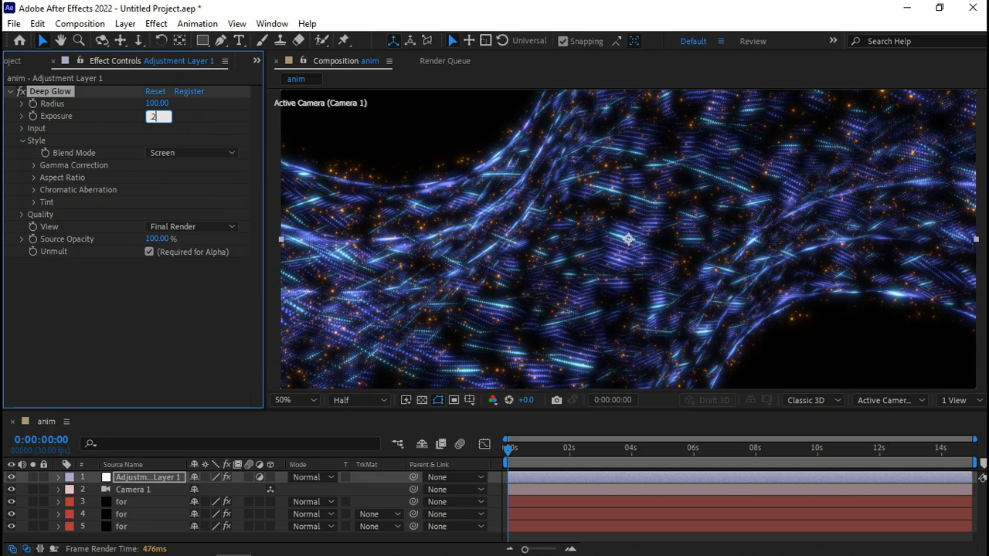
{"action": "key", "text": "Tab"}
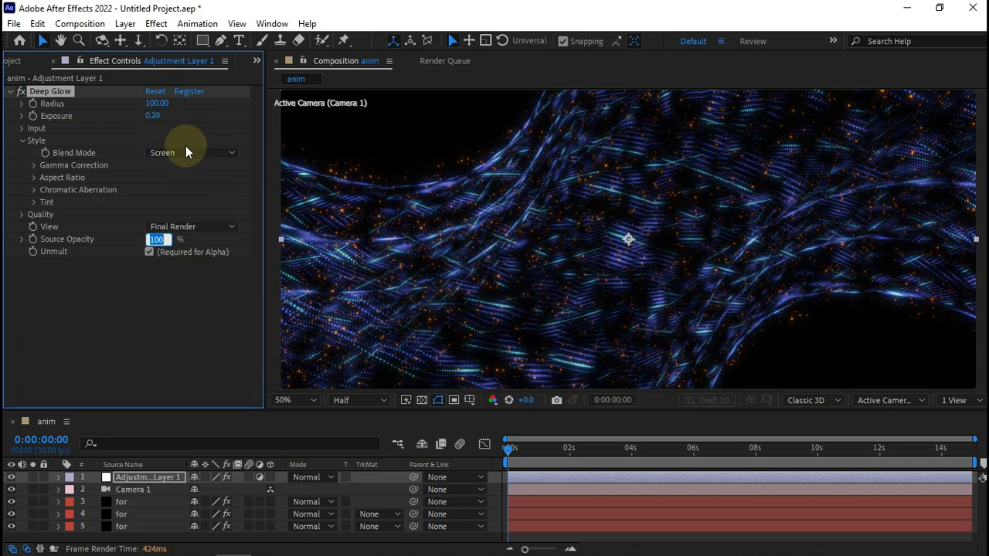
{"action": "left_click", "coordinate": [184, 153]}
{"action": "left_click", "coordinate": [185, 184]}
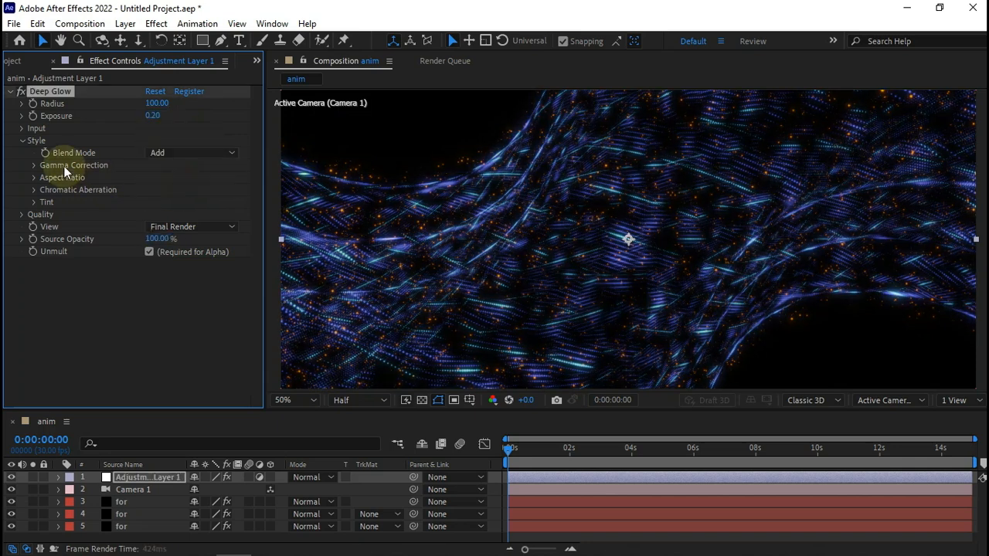
Set the Threshold in Deep Glow's Input settings to 85%.
{"action": "left_click", "coordinate": [21, 128]}
{"action": "left_click", "coordinate": [155, 141]}
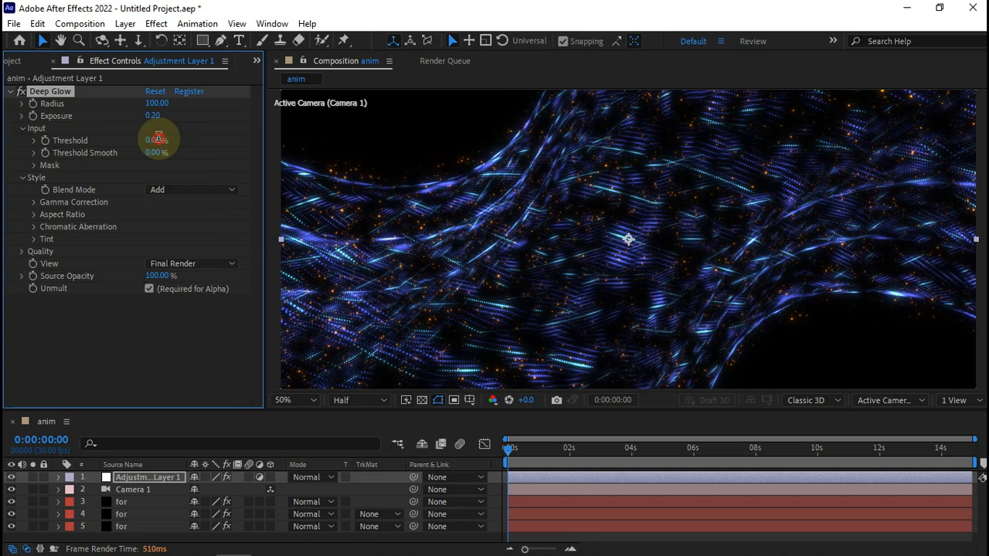
{"action": "type", "text": "85"}
{"action": "key", "text": "Return"}
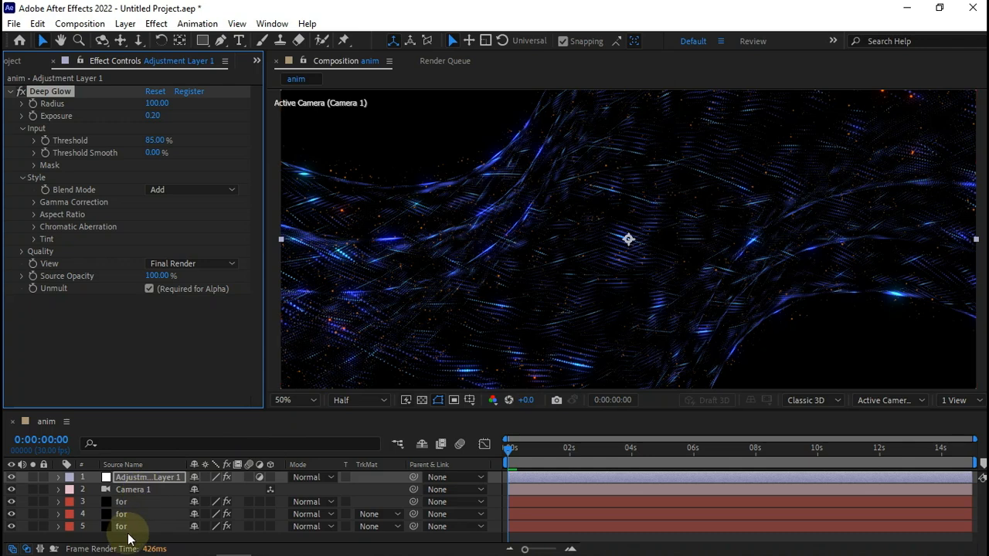
Pre-compose all layers of the anim composition, moving all attributes and keeping the default name.
{"action": "left_click_drag", "start_coordinate": [129, 538], "coordinate": [132, 474]}
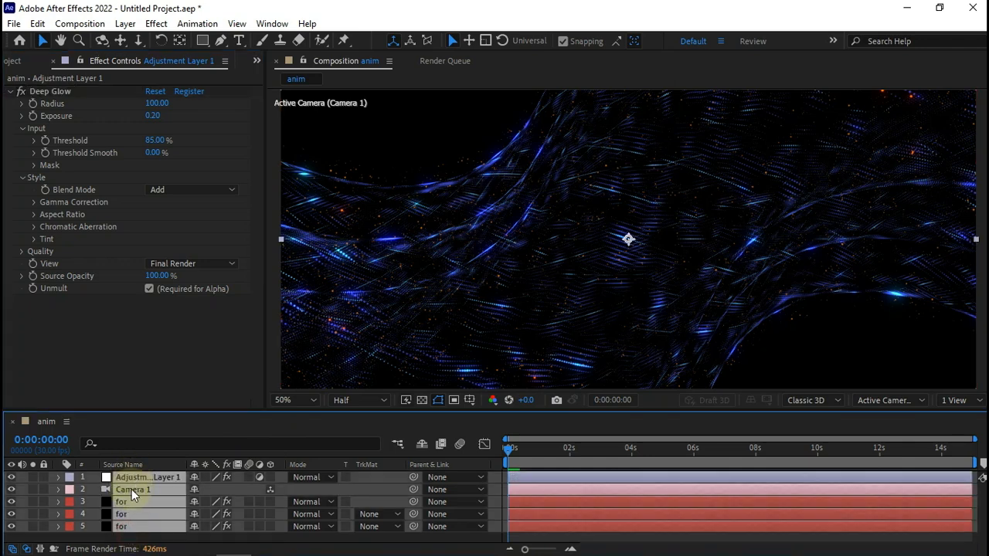
{"action": "right_click", "coordinate": [131, 489]}
{"action": "left_click", "coordinate": [166, 394]}
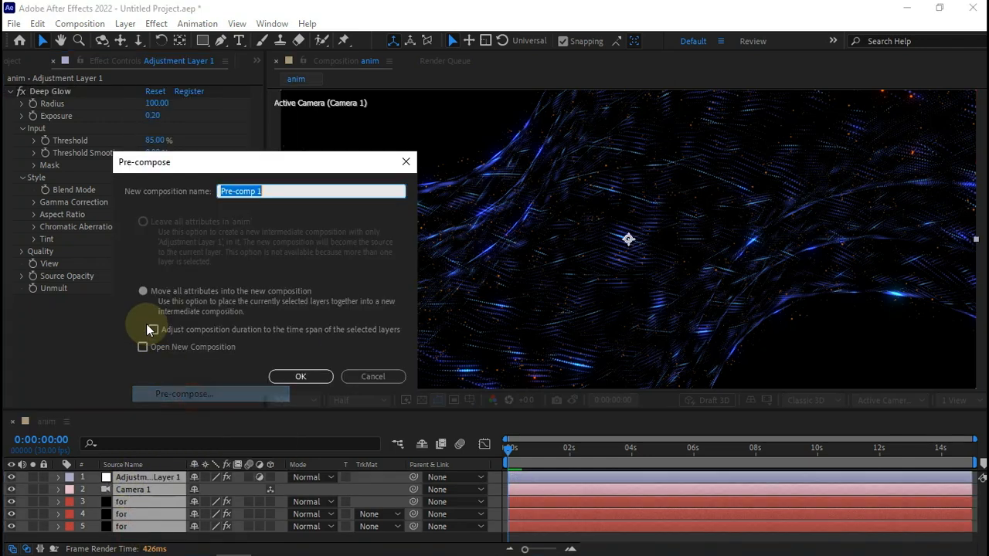
{"action": "left_click", "coordinate": [285, 376]}
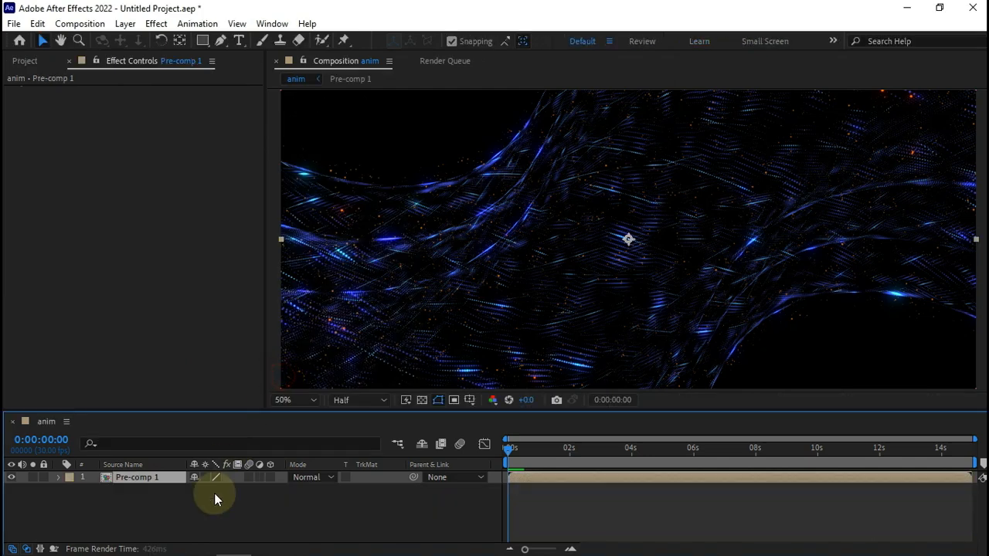
Apply the Curves effect to the pre-composed layer and bend the RGB curve downward to darken the midtones and shadows.
{"action": "key", "text": "ctrl+space"}
{"action": "type", "text": "cu"}
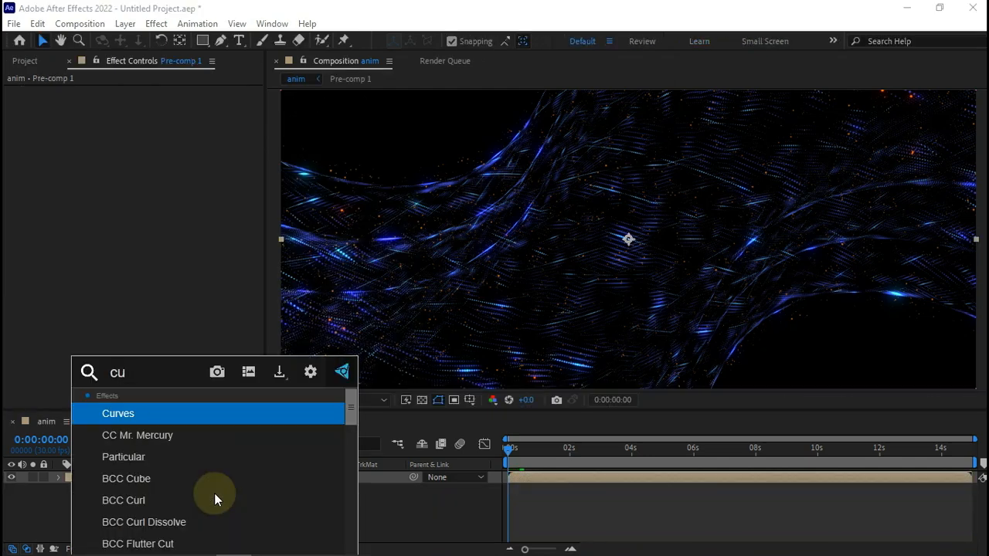
{"action": "type", "text": "rve"}
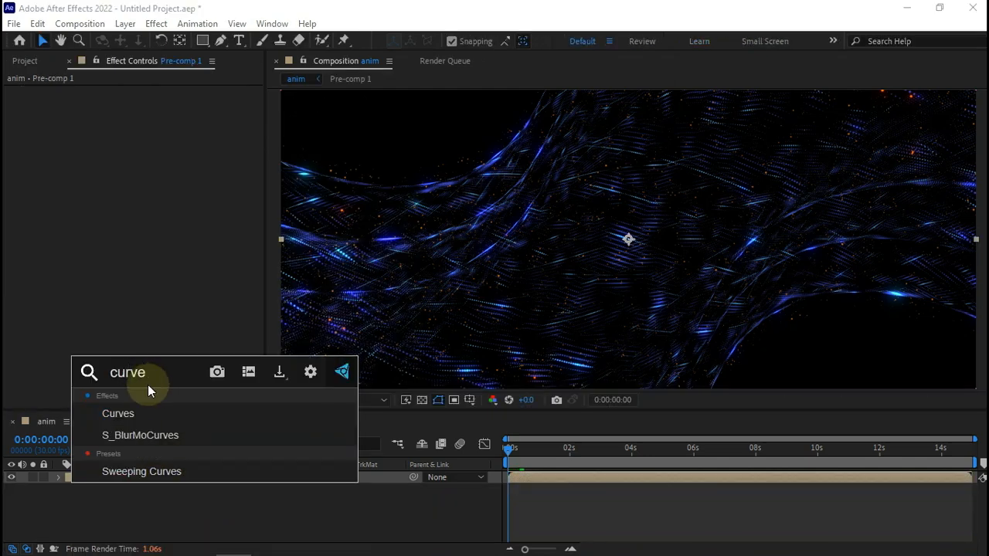
{"action": "left_click", "coordinate": [141, 414]}
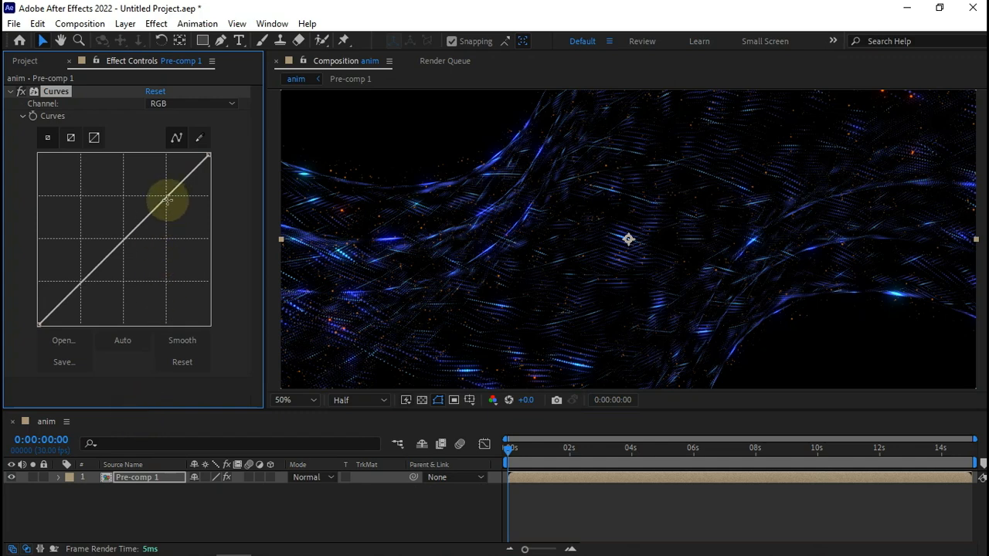
{"action": "left_click_drag", "start_coordinate": [168, 200], "coordinate": [171, 207]}
{"action": "left_click_drag", "start_coordinate": [136, 239], "coordinate": [108, 281]}
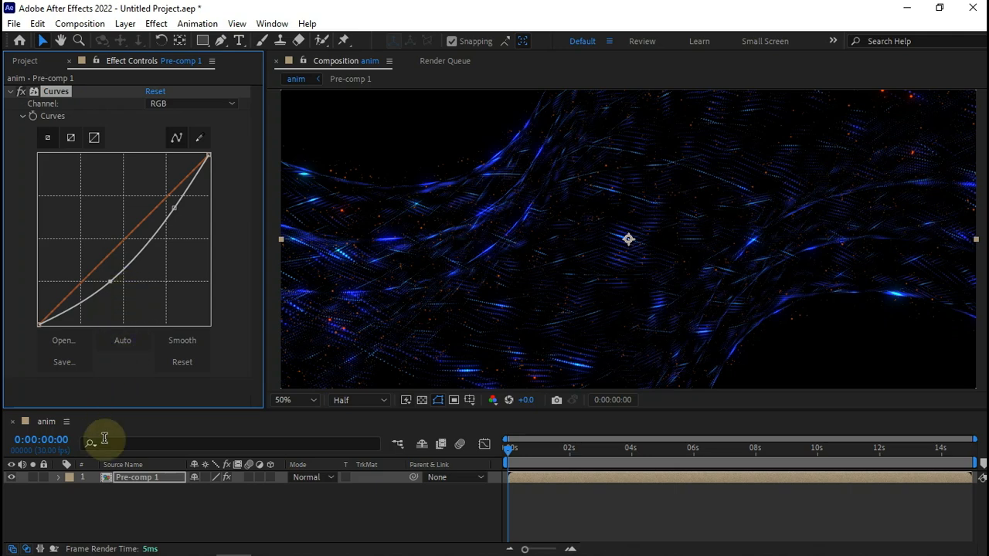
Apply the BCC+Magic Sharp effect to the pre-composed layer.
{"action": "left_click", "coordinate": [127, 477]}
{"action": "key", "text": "ctrl+space"}
{"action": "type", "text": "sh"}
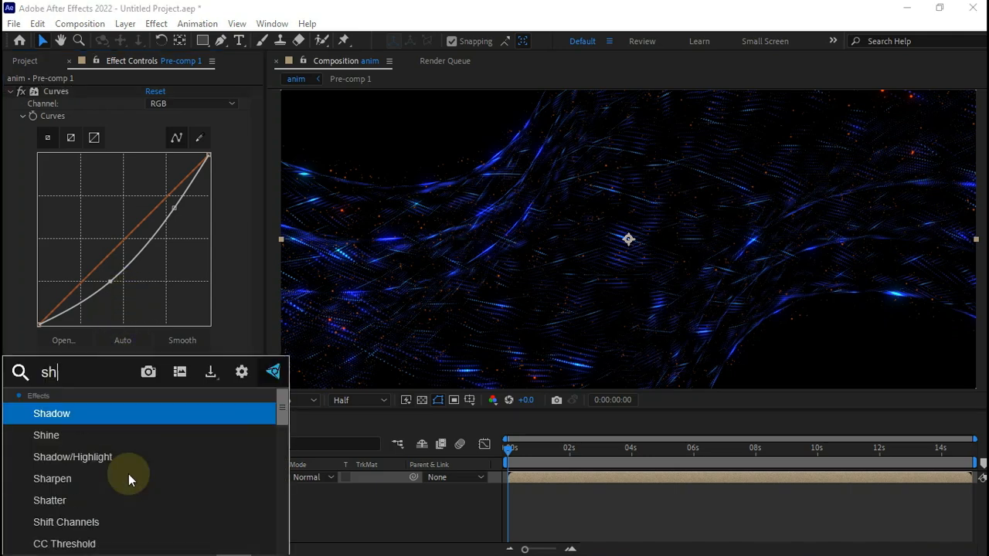
{"action": "type", "text": "arp"}
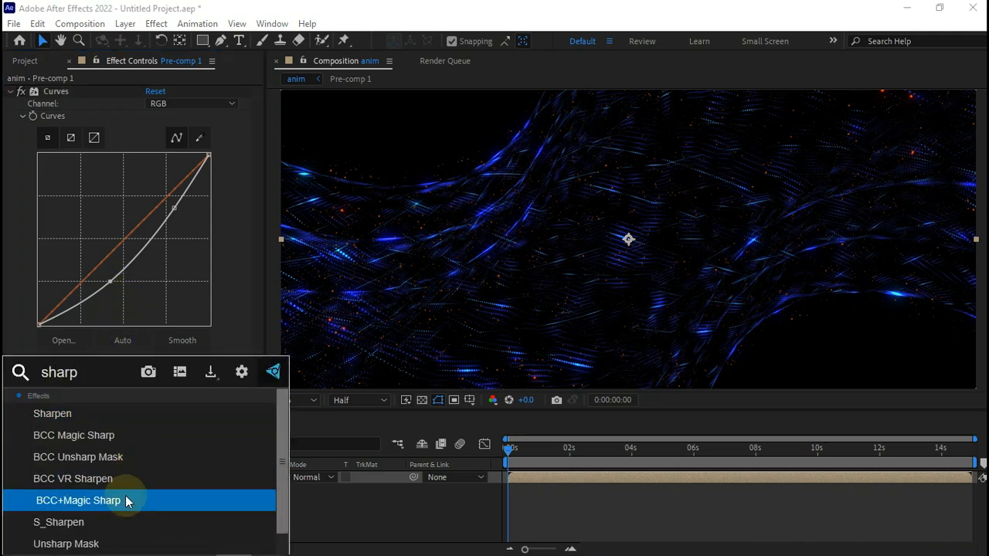
{"action": "left_click", "coordinate": [126, 499]}
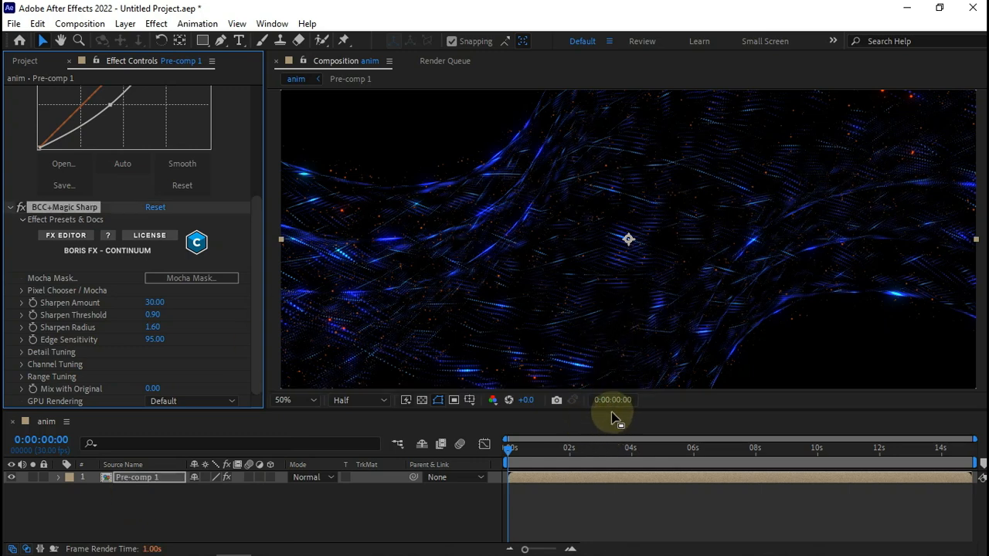
Open Pre-comp 1 and set Flow X to 150 in the Fractal Field (Master) settings of the bottommost for layer.
{"action": "mouse_move", "coordinate": [688, 410]}
{"action": "left_mouse_down"}
{"action": "mouse_move", "coordinate": [689, 487]}
{"action": "mouse_move", "coordinate": [680, 419]}
{"action": "left_mouse_up"}
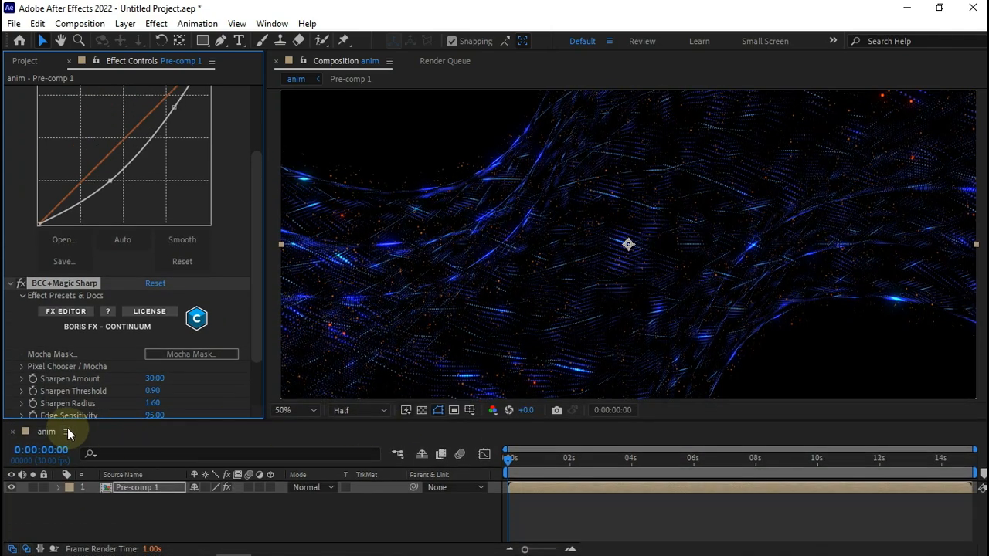
{"action": "double_click", "coordinate": [131, 488]}
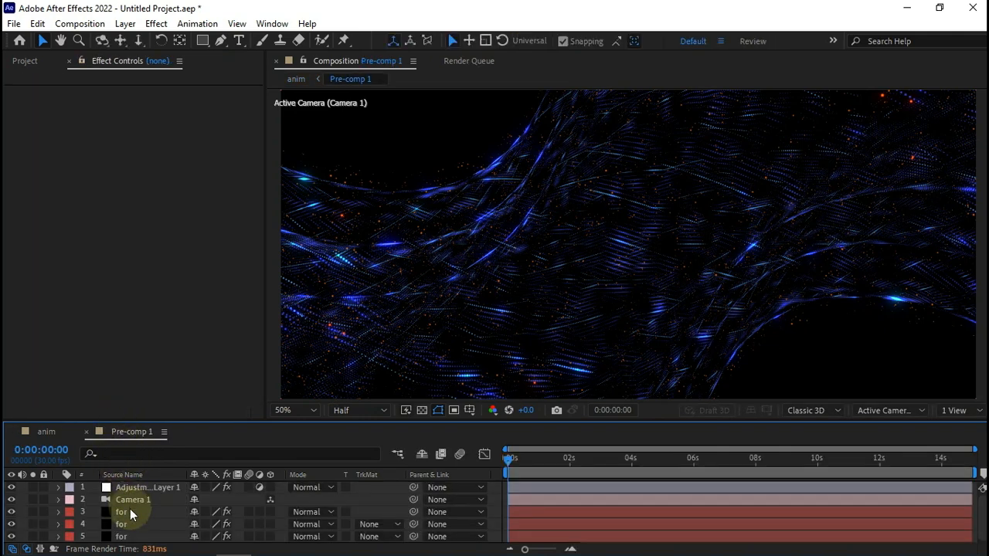
{"action": "left_click", "coordinate": [122, 534]}
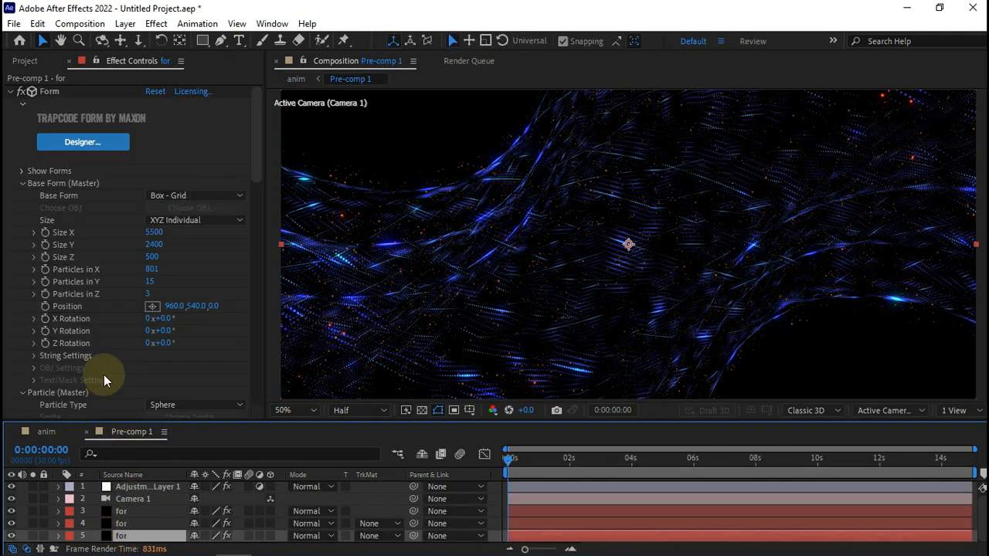
{"action": "scroll", "coordinate": [104, 375], "scroll_direction": "down", "scroll_amount": 6}
{"action": "scroll", "coordinate": [103, 375], "scroll_direction": "down", "scroll_amount": 2}
{"action": "scroll", "coordinate": [103, 375], "scroll_direction": "up", "scroll_amount": 2}
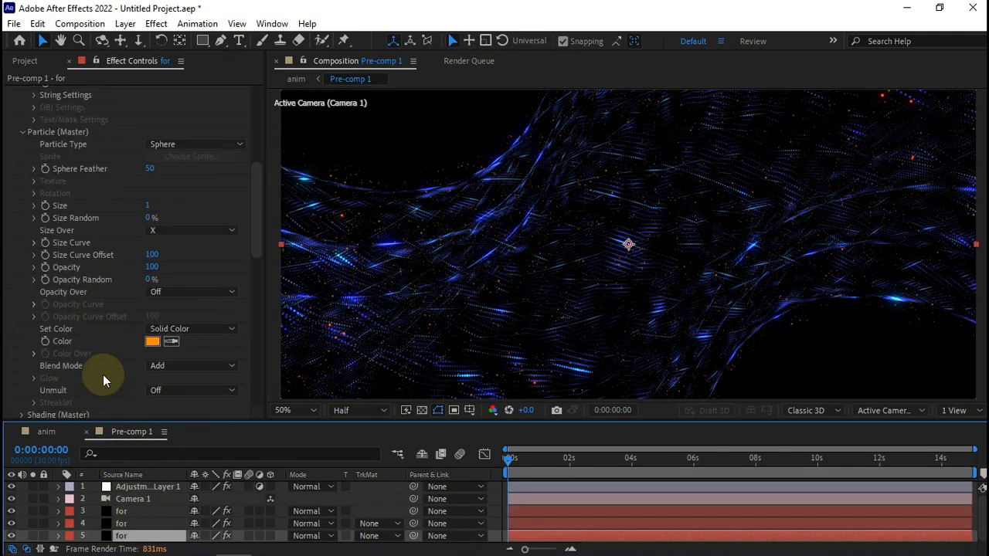
{"action": "scroll", "coordinate": [103, 375], "scroll_direction": "down", "scroll_amount": 6}
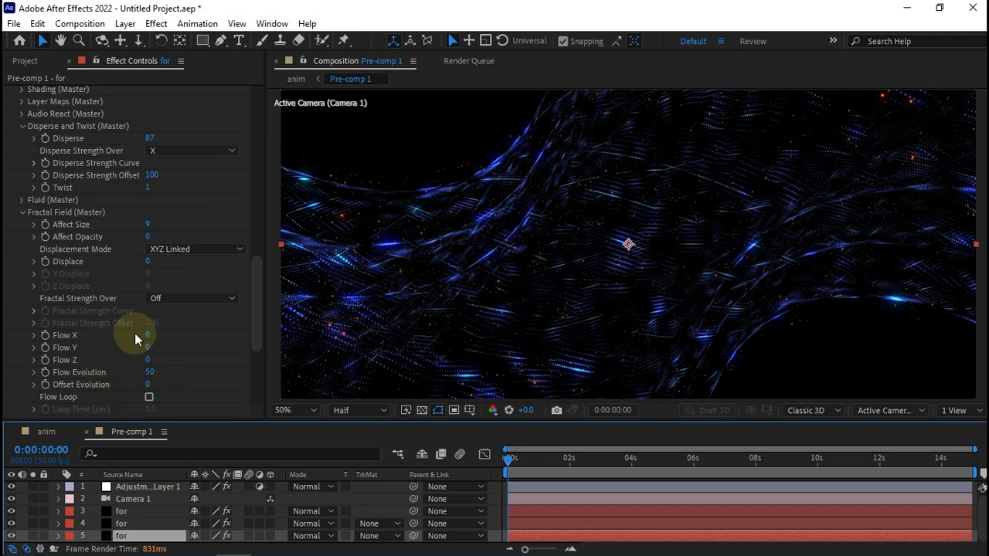
{"action": "left_click", "coordinate": [147, 334]}
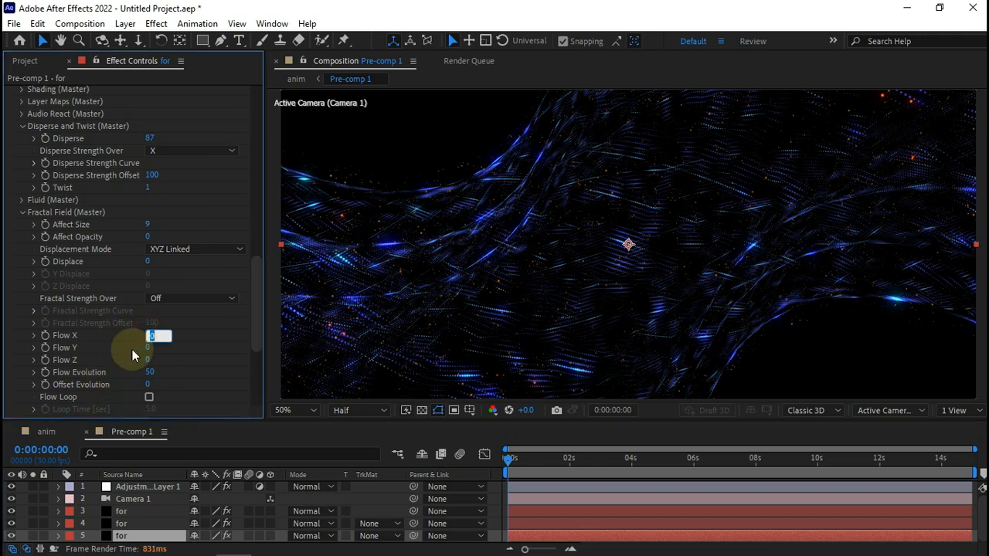
{"action": "type", "text": "150"}
{"action": "key", "text": "Return"}
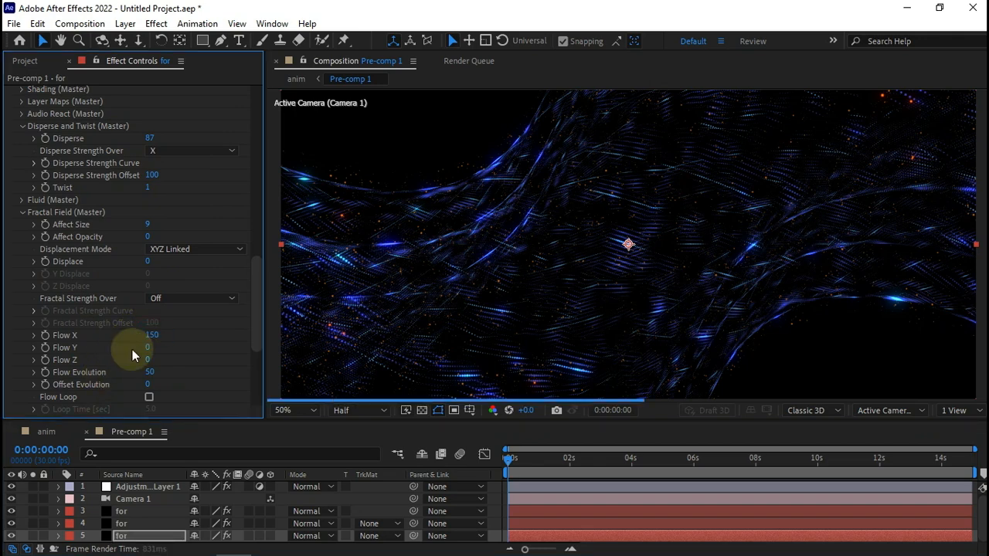
Set Pre-comp 1's preview resolution to Full and return to the anim composition.
{"action": "left_click", "coordinate": [367, 410]}
{"action": "left_click", "coordinate": [367, 446]}
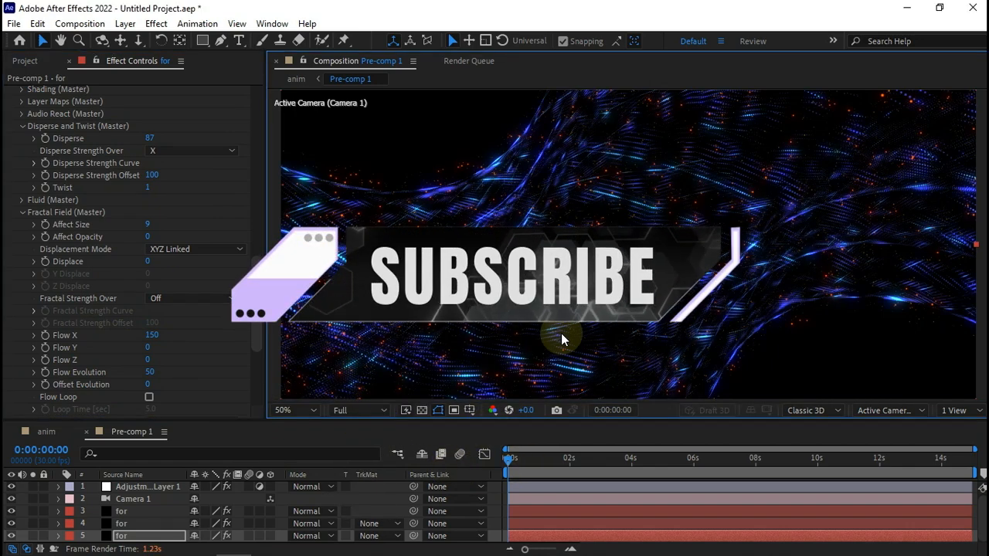
{"action": "left_click", "coordinate": [71, 437]}
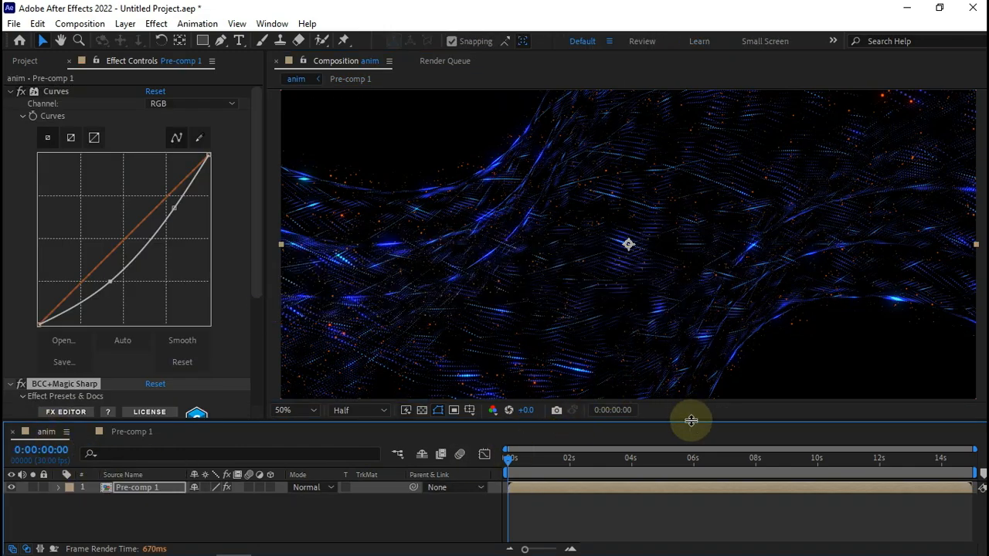
Enlarge the composition viewer and move the current time to 0:00:02:23 to check the animation.
{"action": "left_click_drag", "start_coordinate": [692, 419], "coordinate": [691, 462]}
{"action": "left_click", "coordinate": [592, 501]}
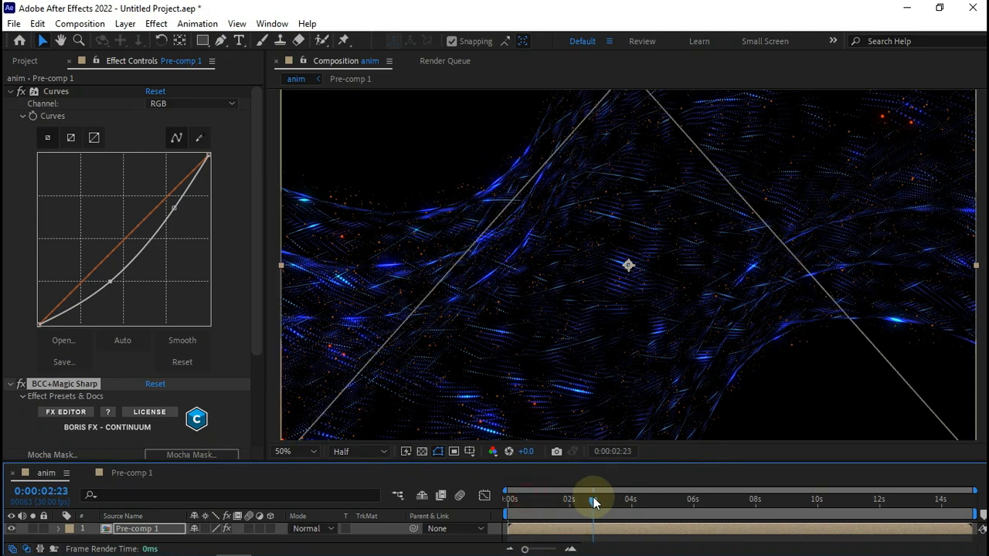